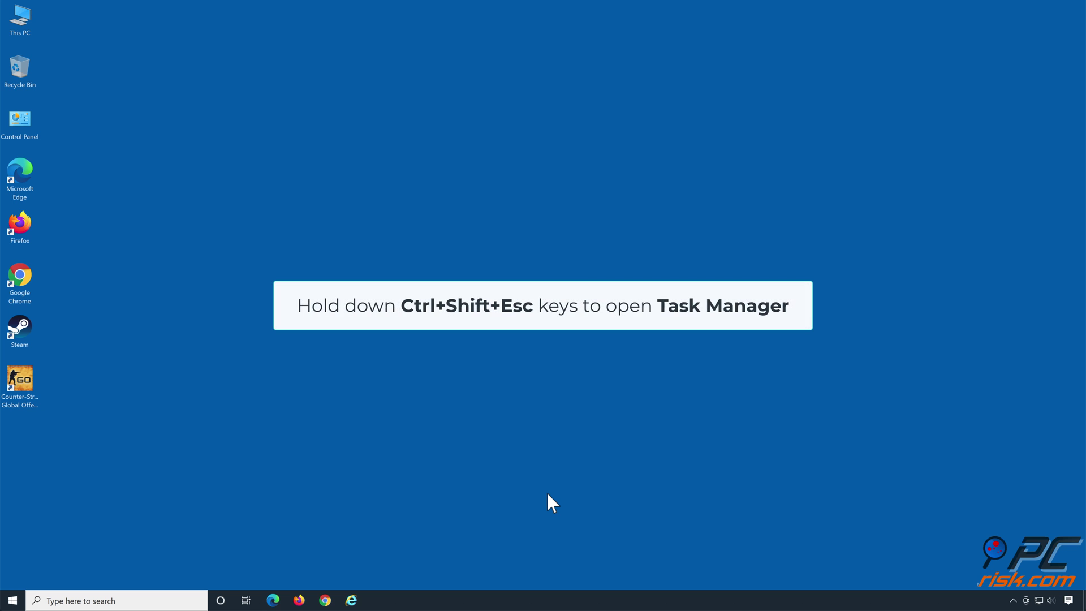
- Open Task Manager with full process details and end the Steam (32 bit) process along with the other Steam-related background processes
key("ctrl+shift+Escape")
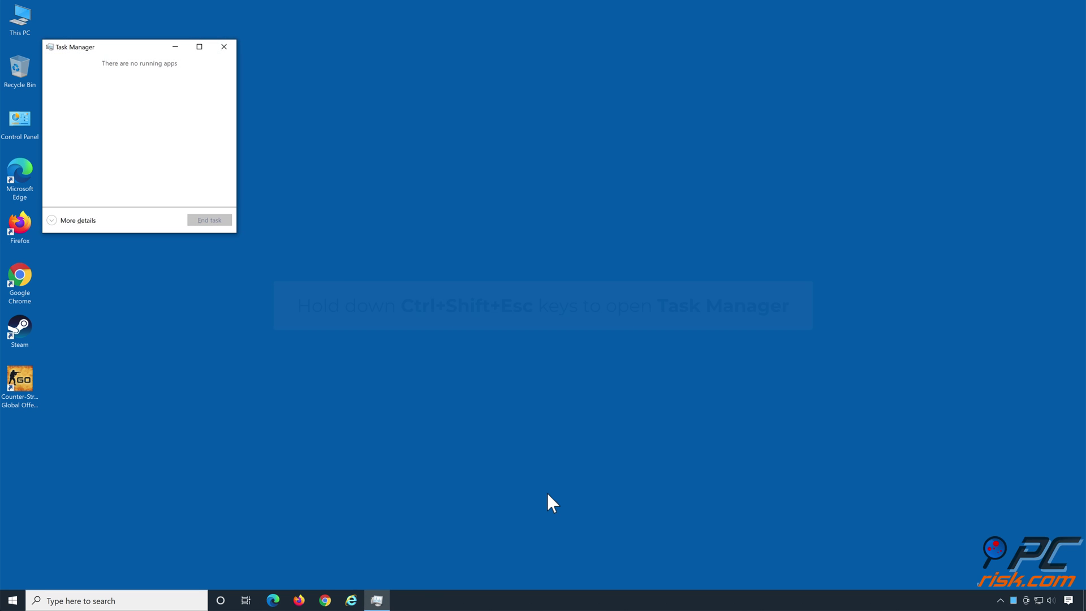
left_click(53, 222)
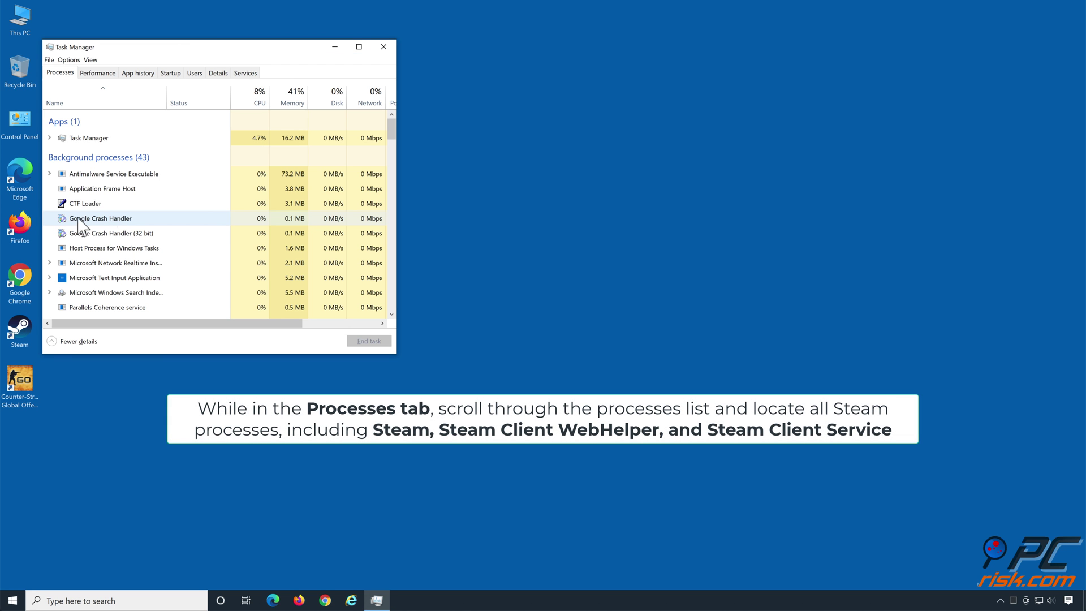
scroll(223, 207, "down", 7)
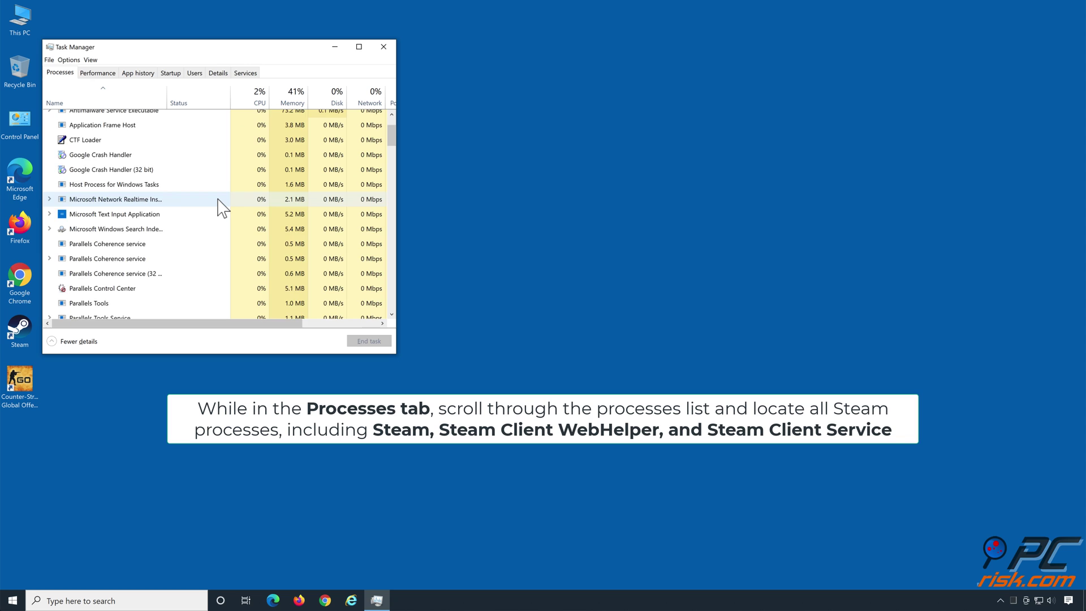
scroll(223, 208, "down", 1)
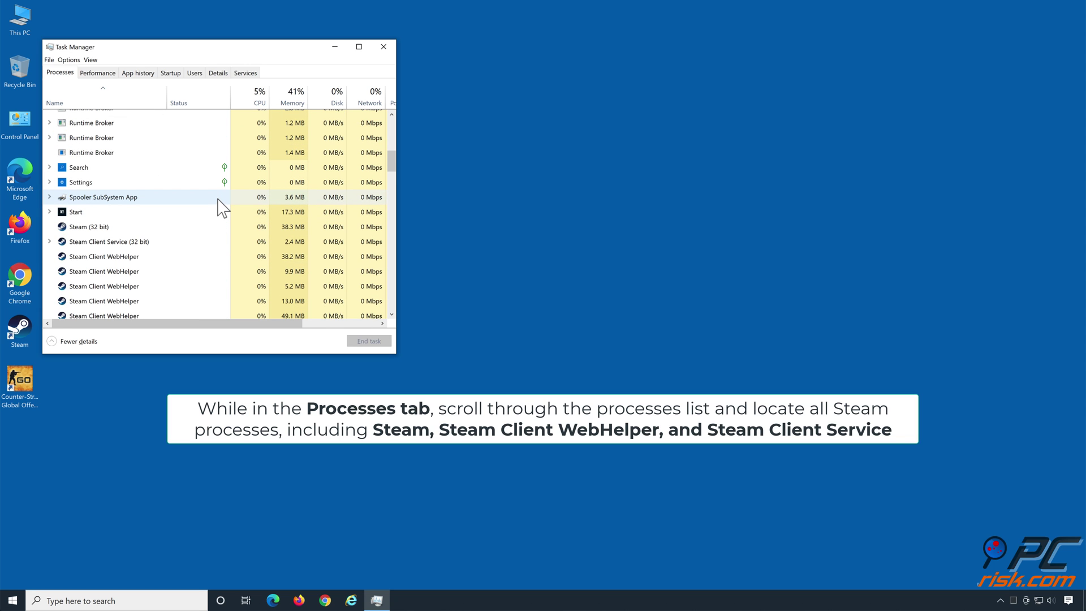
scroll(222, 207, "down", 1)
scroll(222, 207, "down", 1)
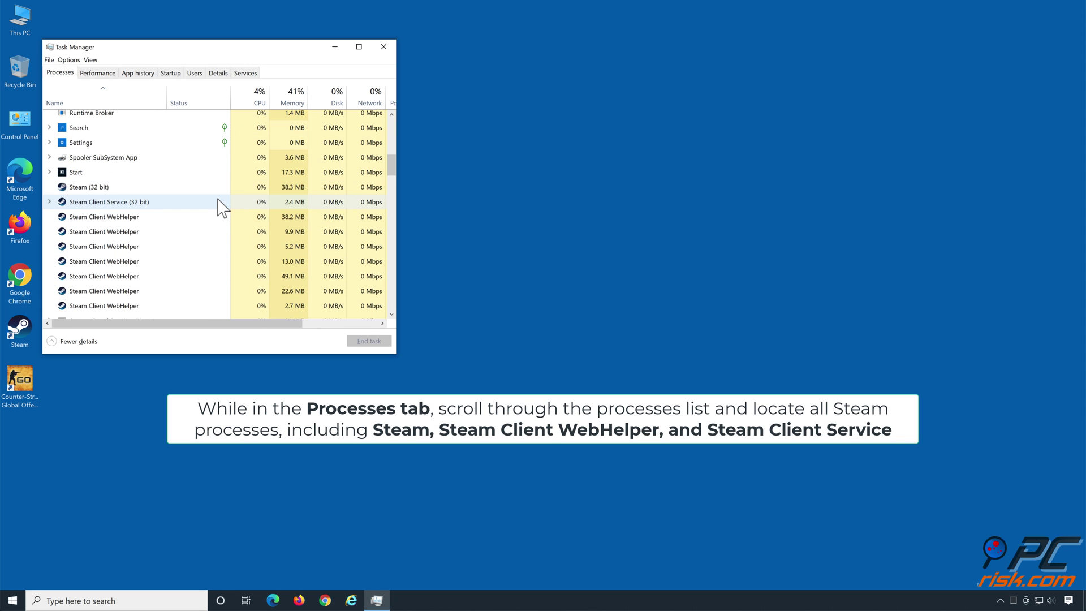
scroll(222, 208, "down", 1)
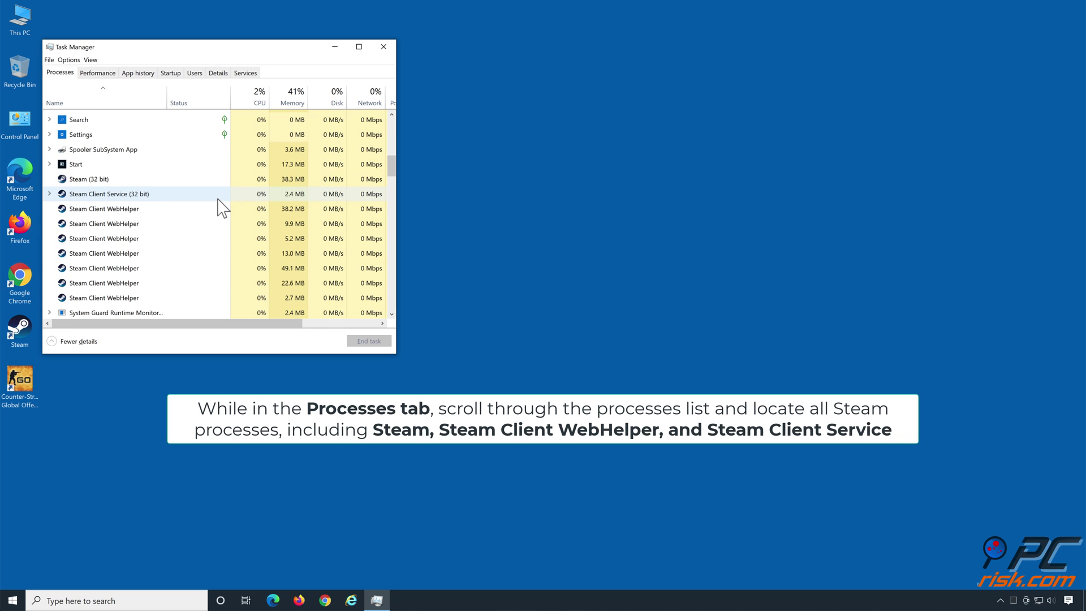
left_click(138, 180)
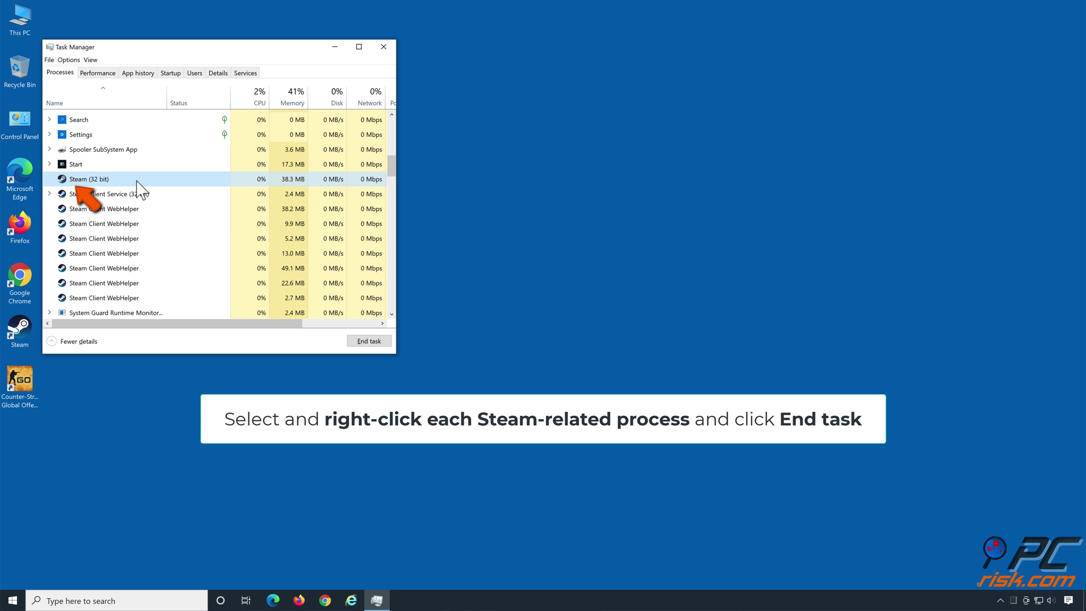
right_click(114, 181)
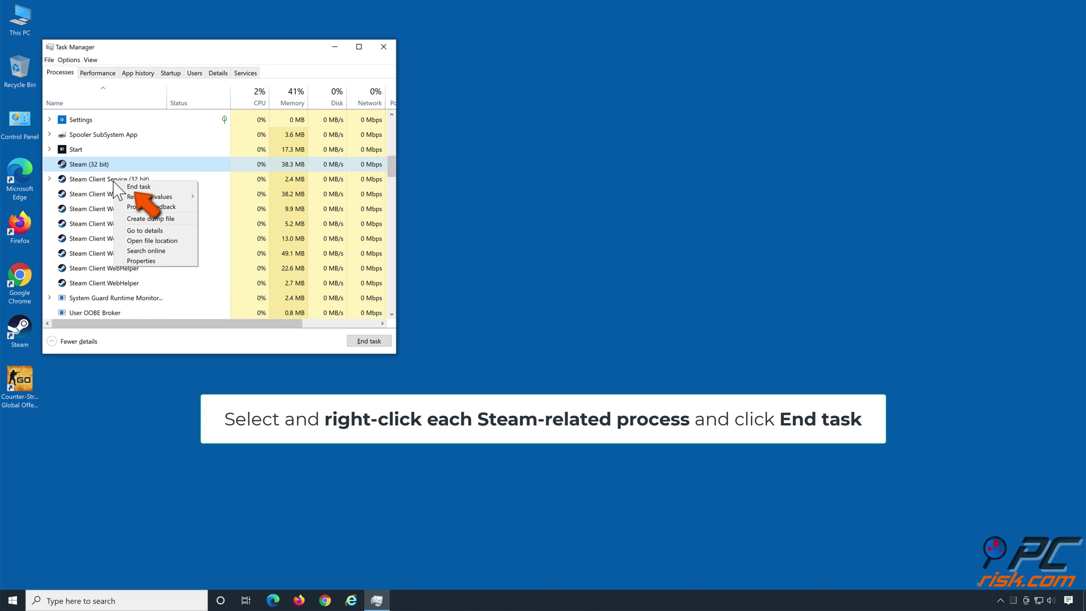
left_click(155, 188)
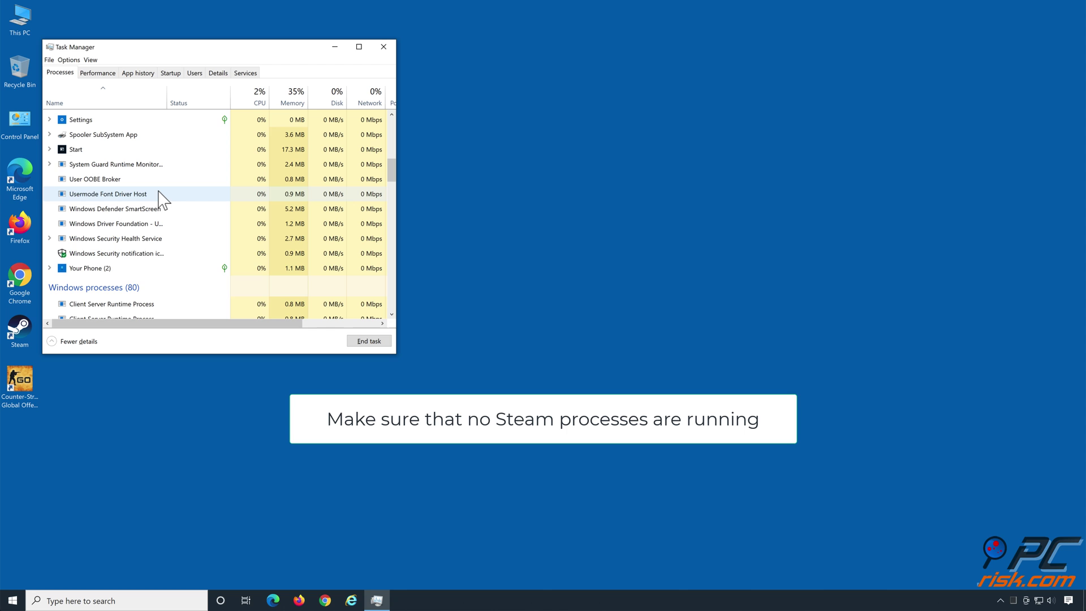
- Check the running process list for any remaining Steam processes, and close Task Manager
scroll(160, 198, "up", 10)
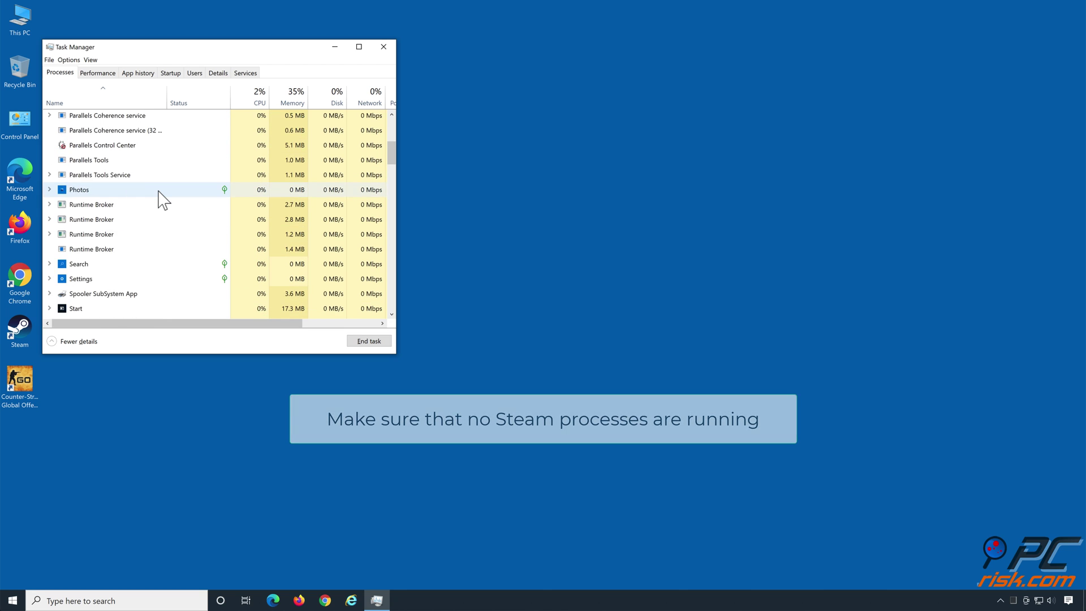
scroll(160, 198, "down", 8)
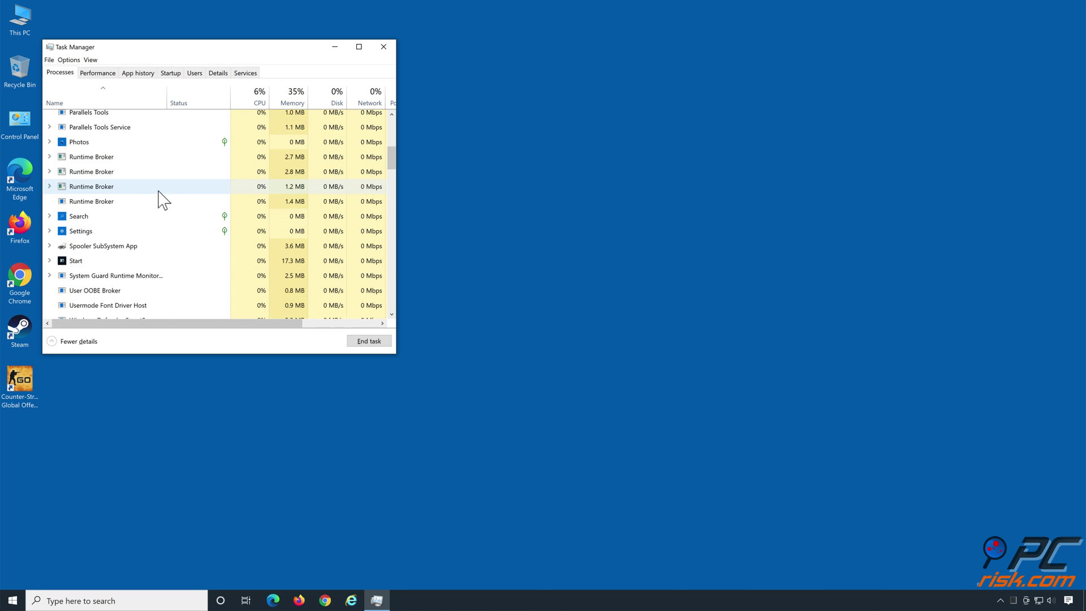
scroll(159, 192, "down", 3)
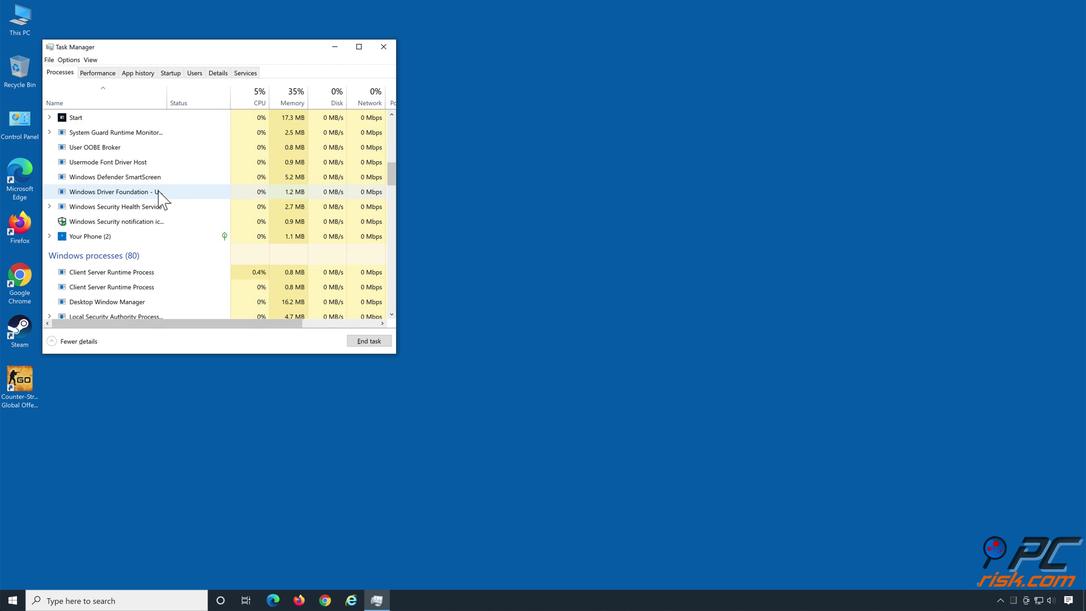
scroll(159, 192, "up", 4)
scroll(164, 199, "up", 5)
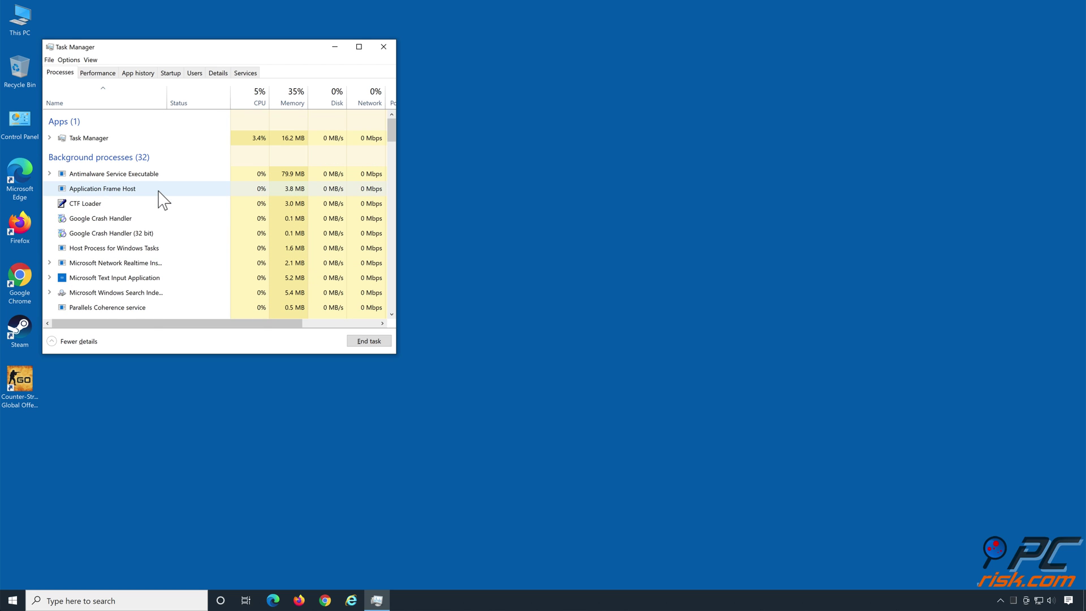
left_click(384, 47)
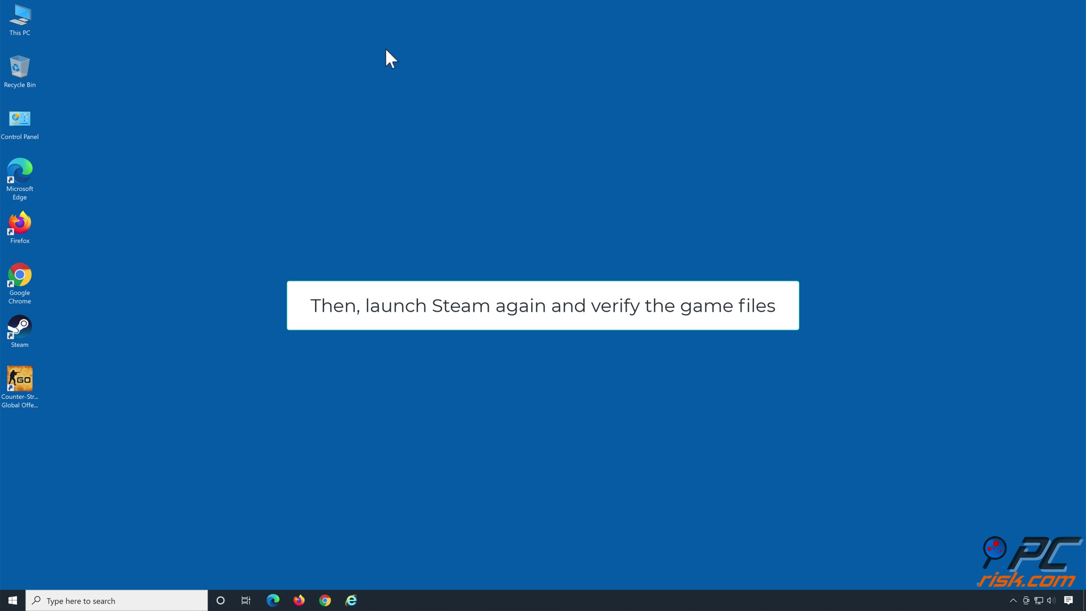
- Relaunch Steam from the desktop, dismiss its news window, and close the Steam library window
double_click(22, 344)
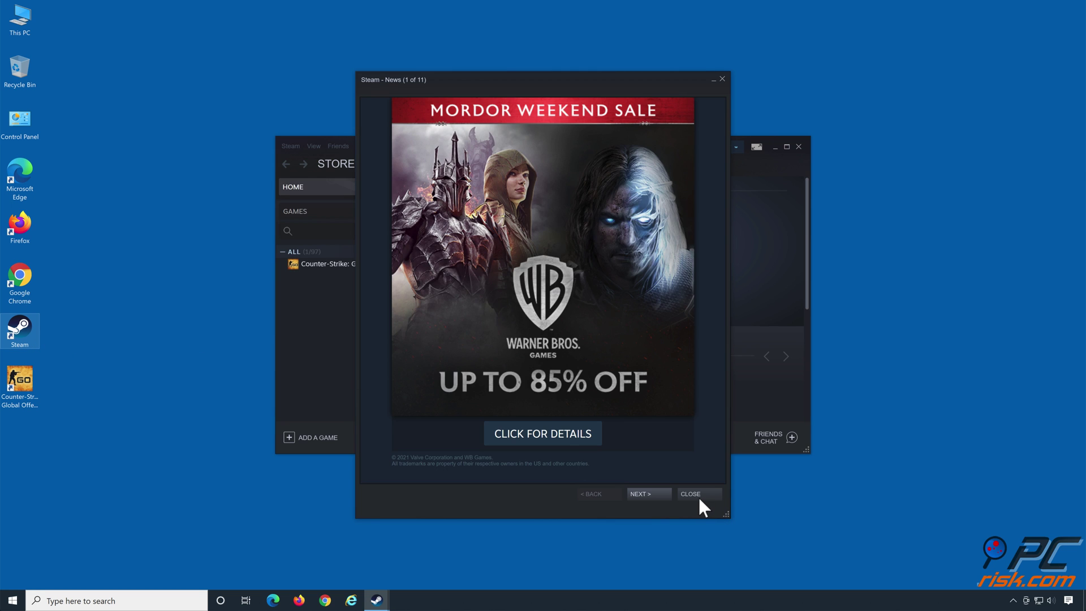
left_click(699, 497)
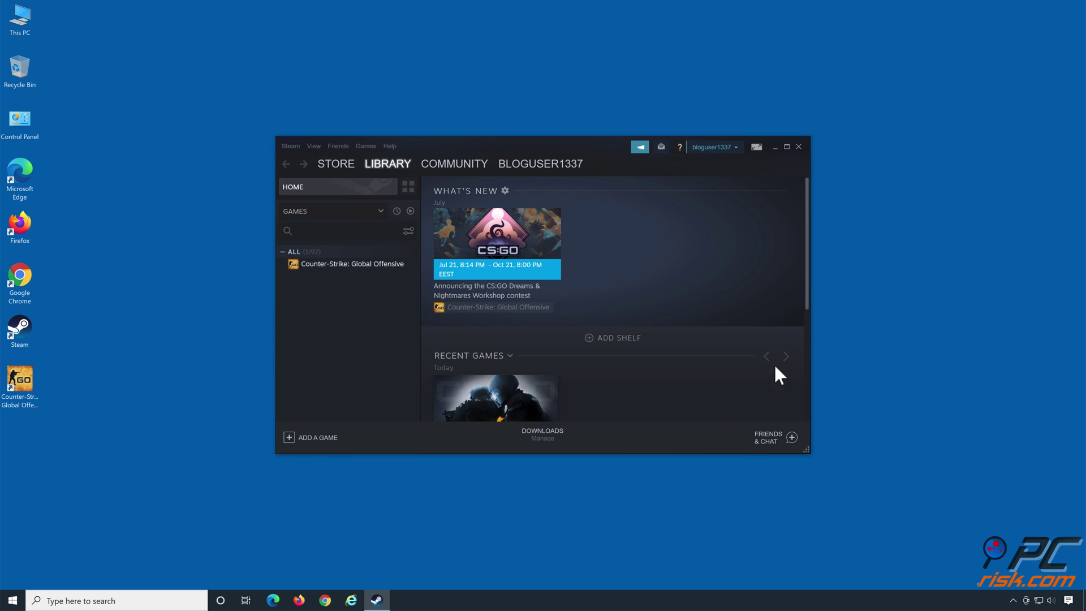
left_click(799, 146)
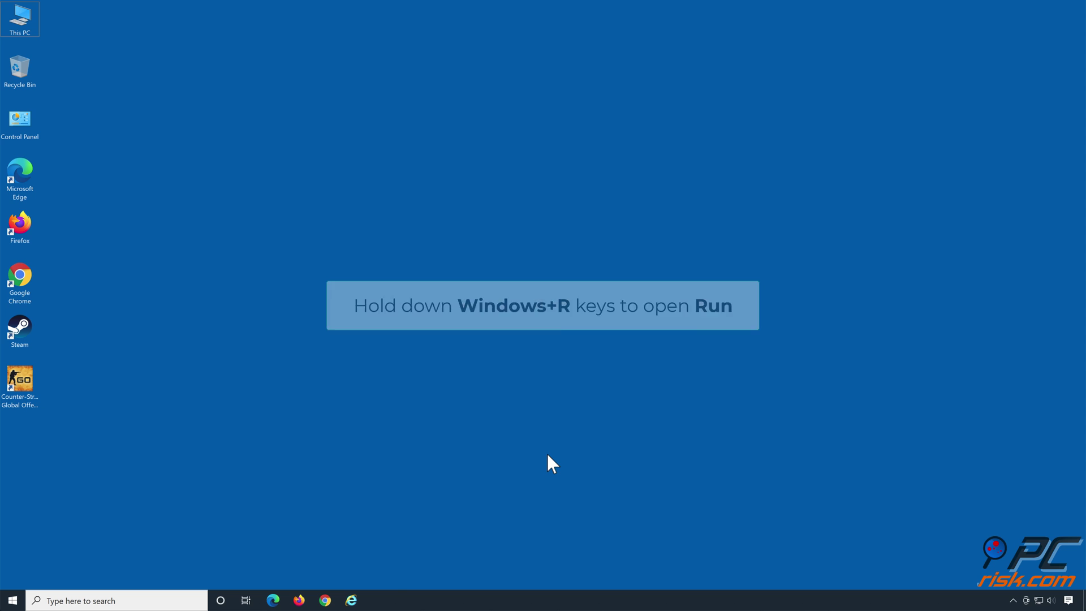
- Open System Configuration by running the msconfig command
key("super+r")
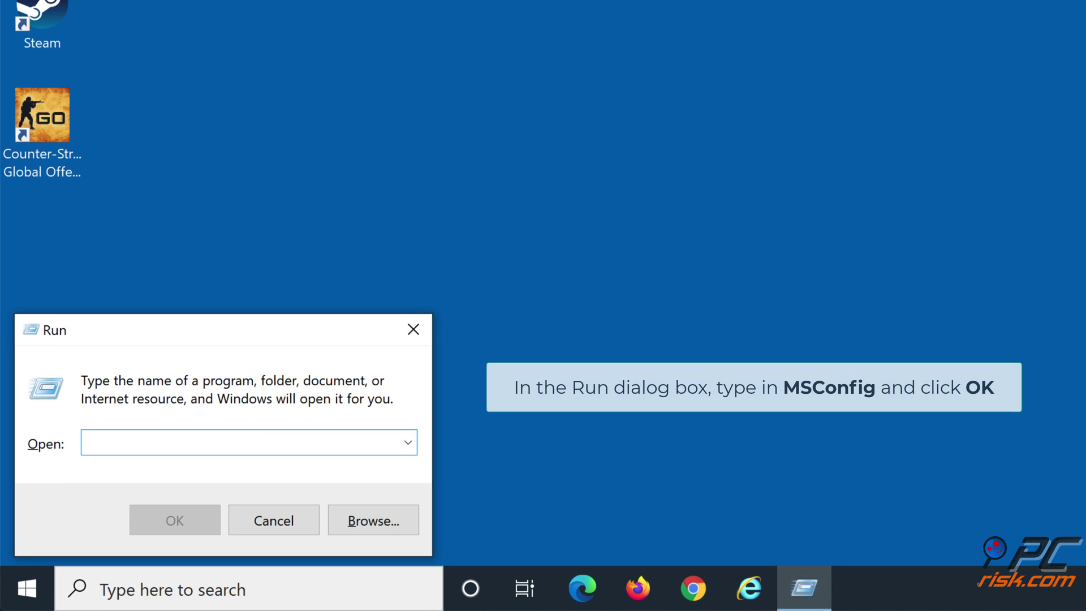
type("ms")
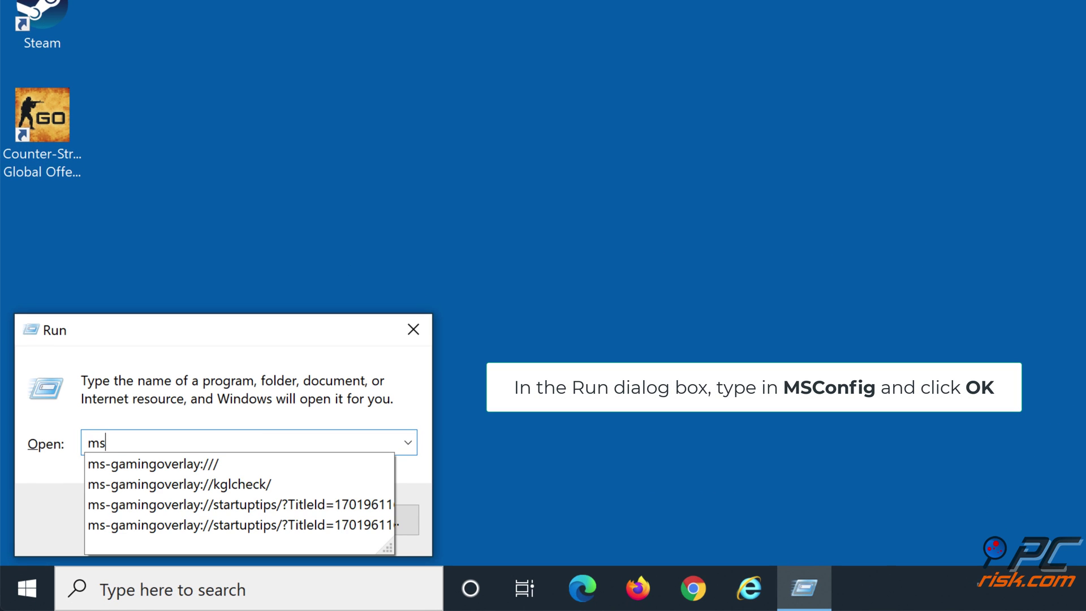
type("config")
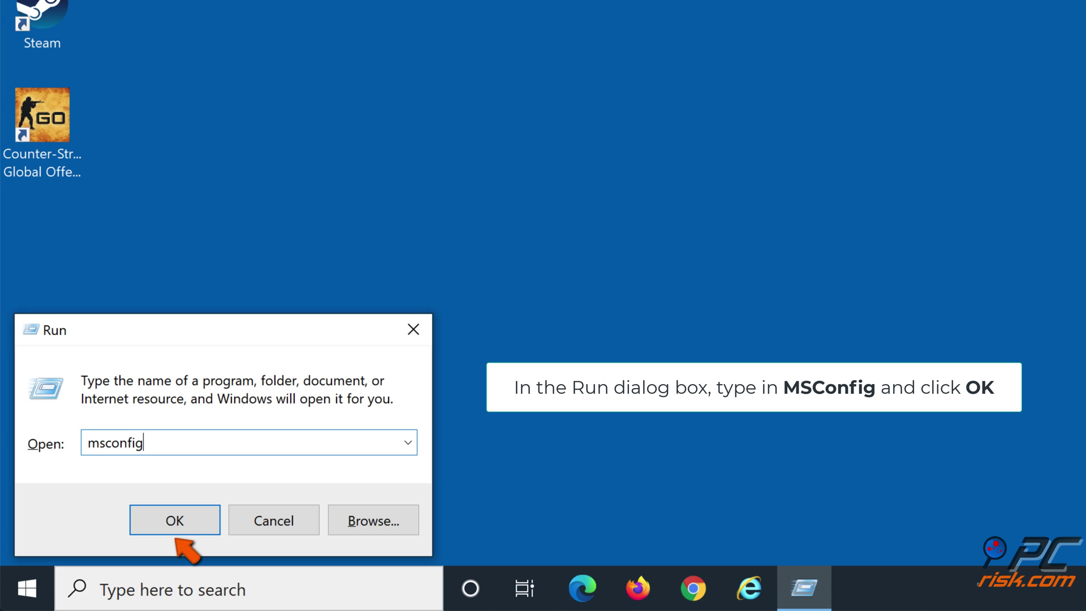
left_click(175, 521)
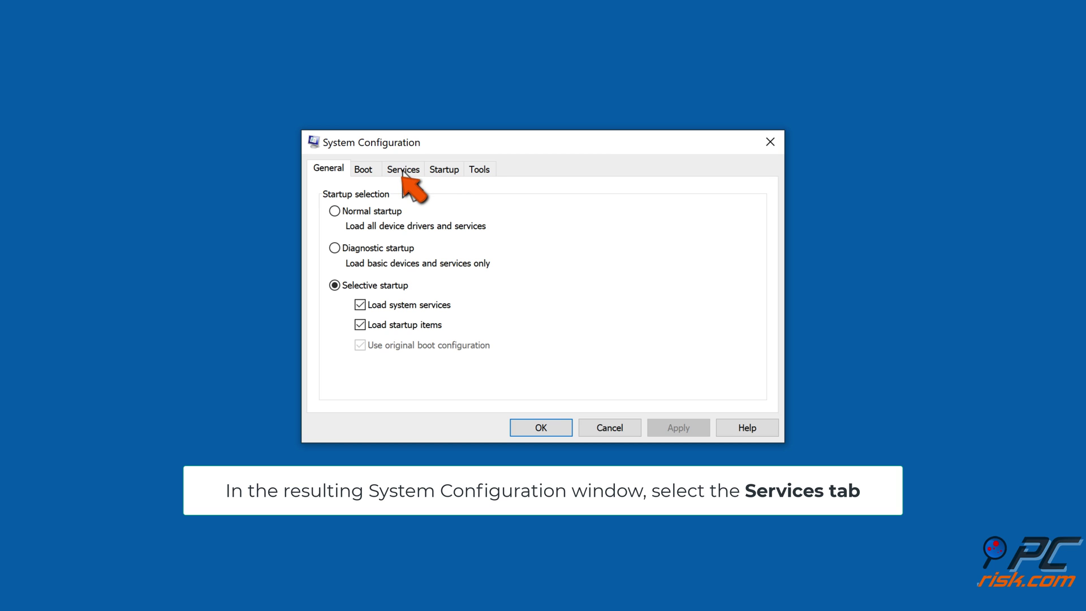
- Hide all Microsoft services in the System Configuration service list and disable all the remaining services
left_click(403, 172)
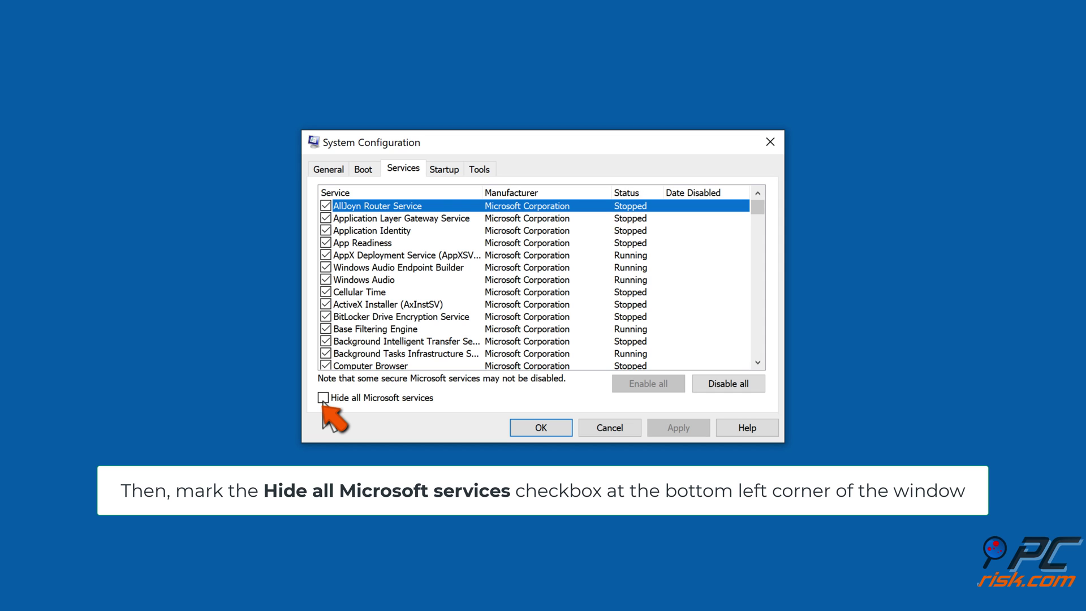
left_click(323, 399)
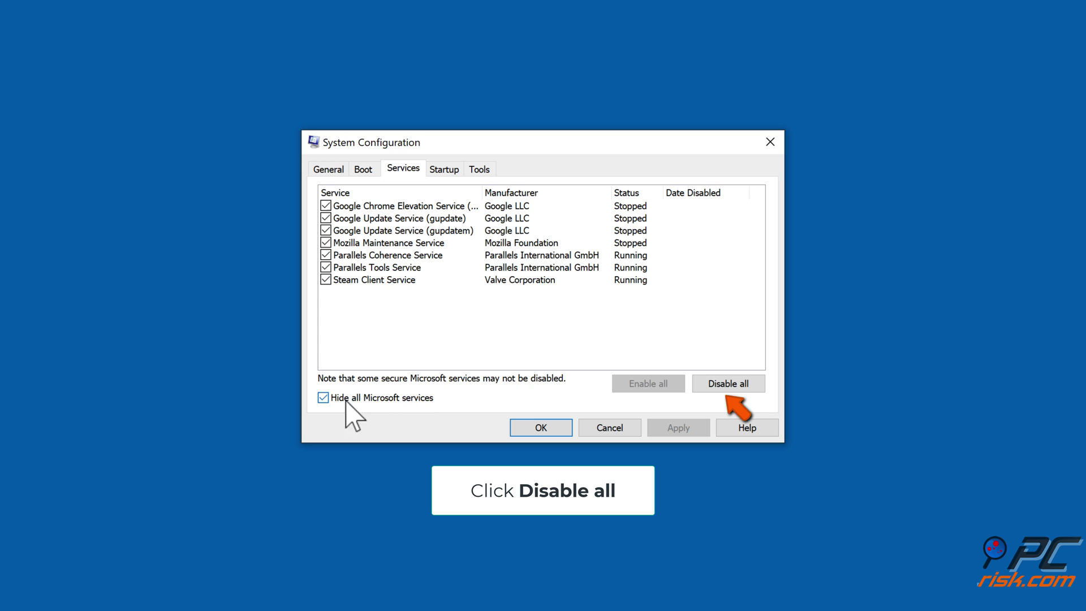
left_click(729, 390)
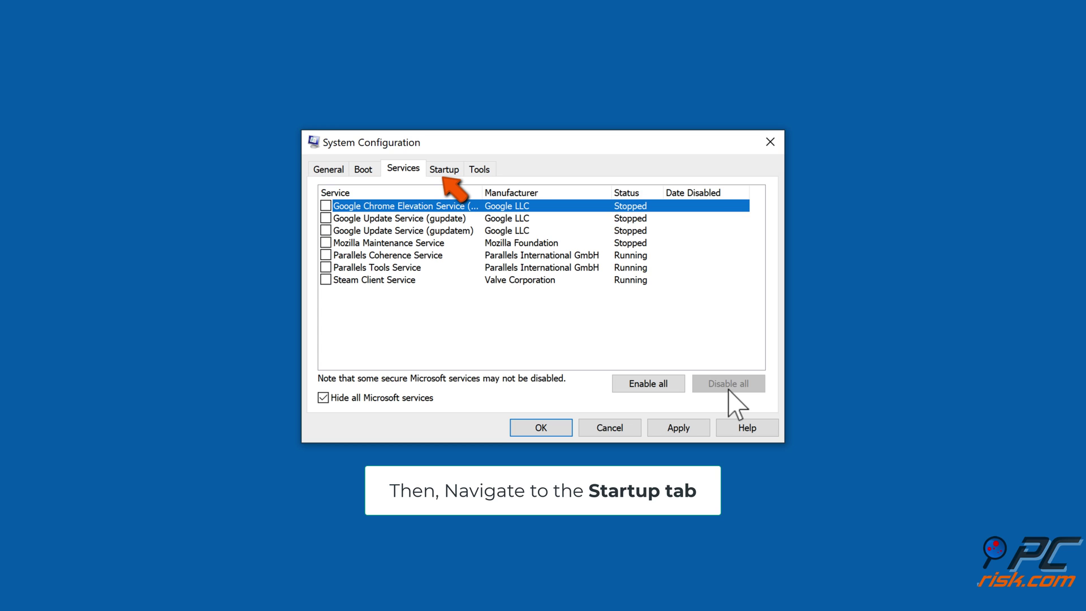
- Disable the Windows Security notification startup item in Task Manager, opened from System Configuration's startup settings, and close Task Manager
left_click(444, 173)
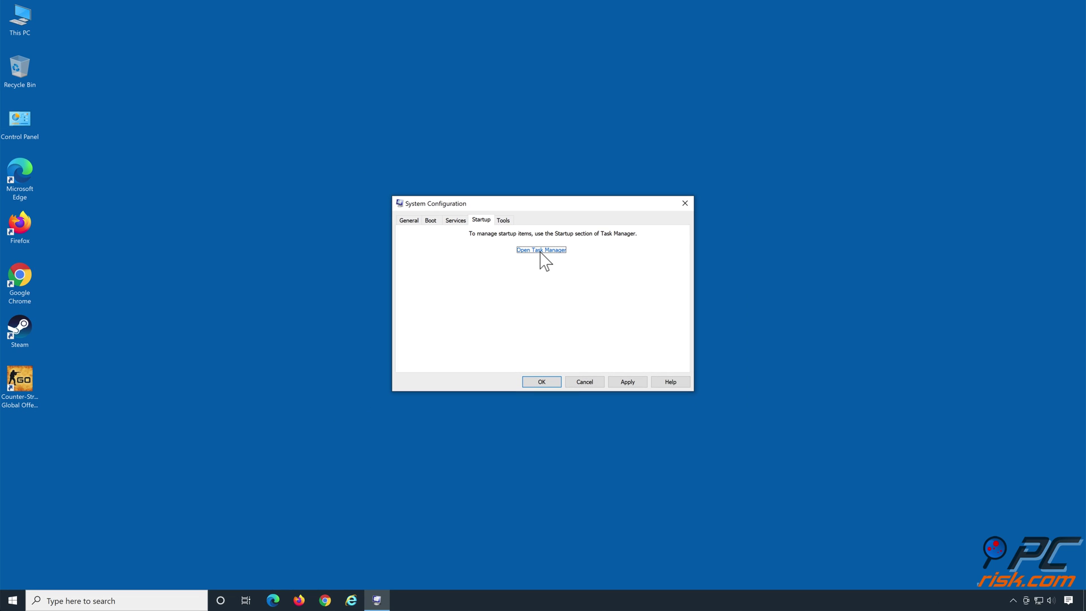
left_click(540, 251)
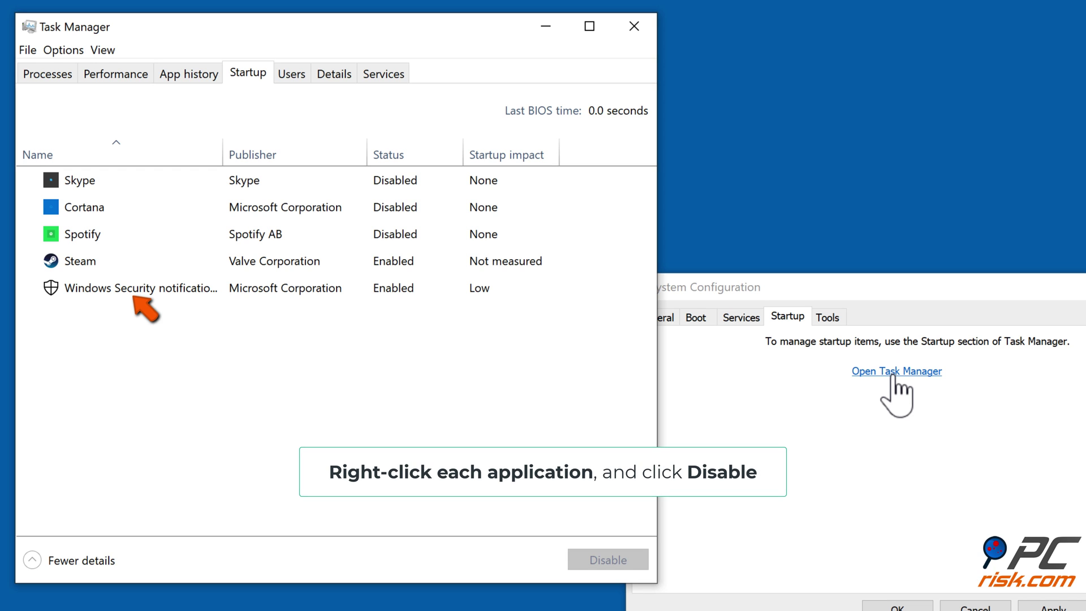
right_click(345, 291)
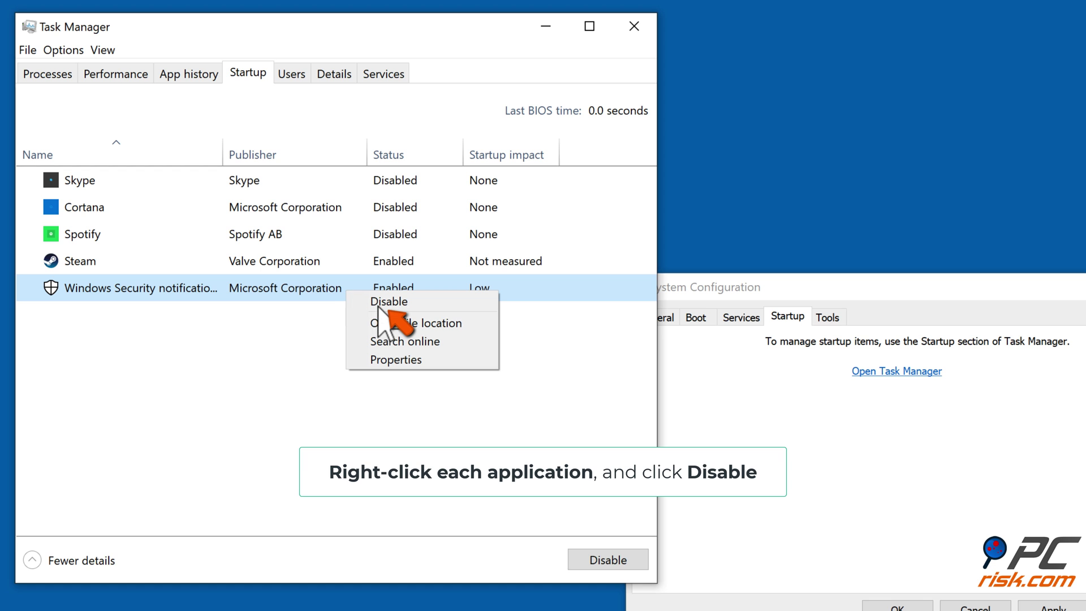
left_click(382, 303)
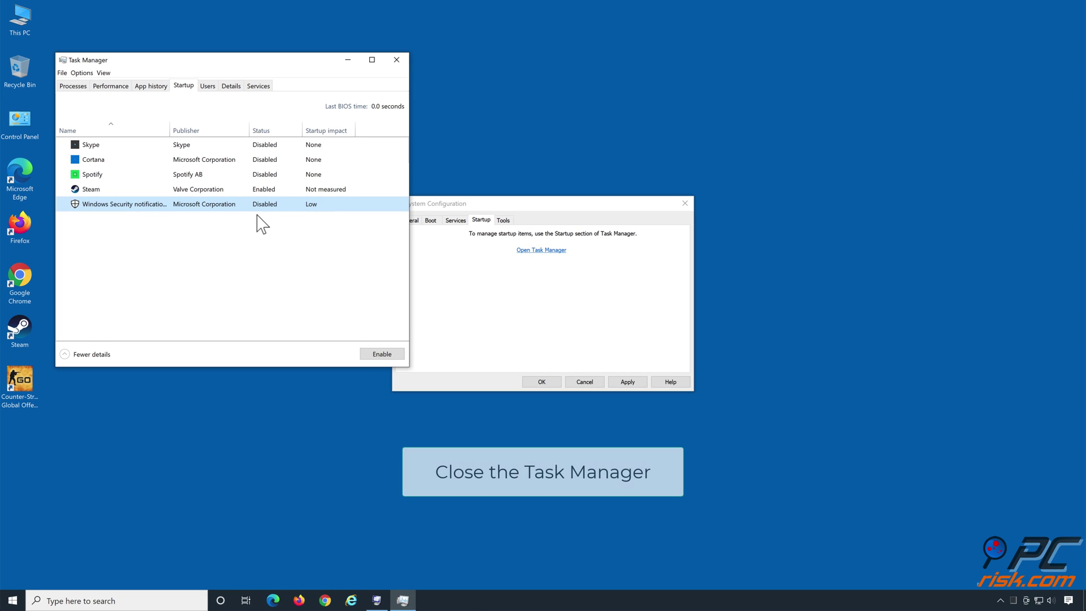
left_click(397, 59)
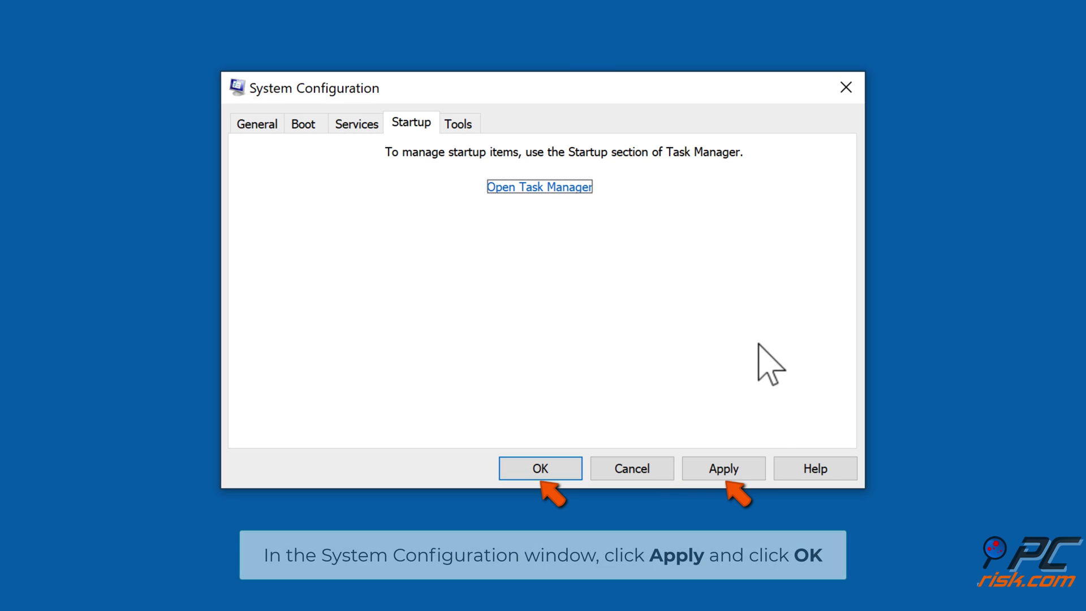
- Apply and confirm the System Configuration changes, and restart the computer
left_click(725, 473)
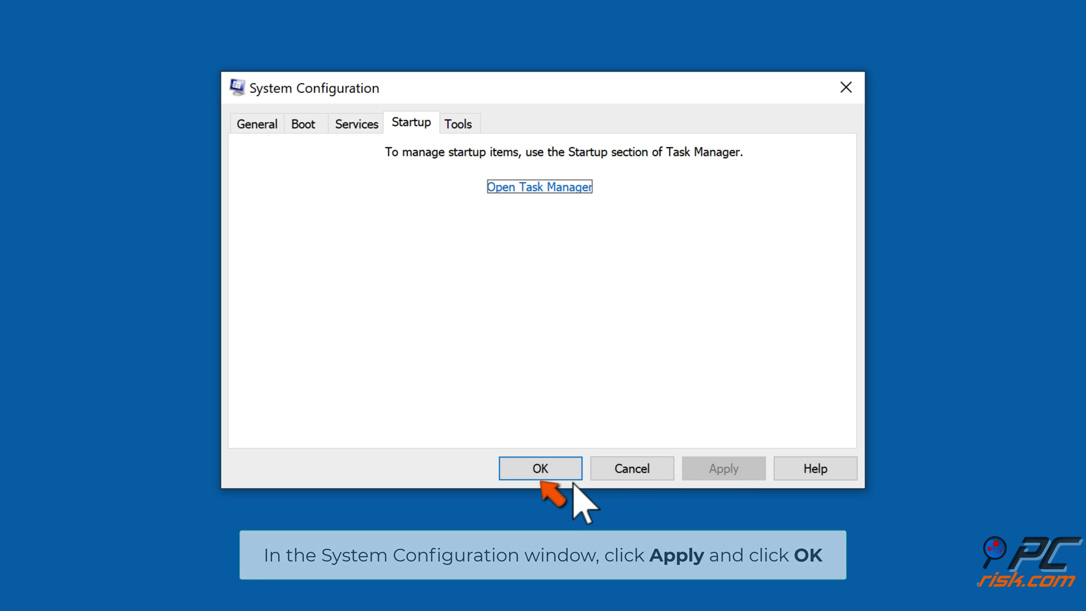
left_click(547, 476)
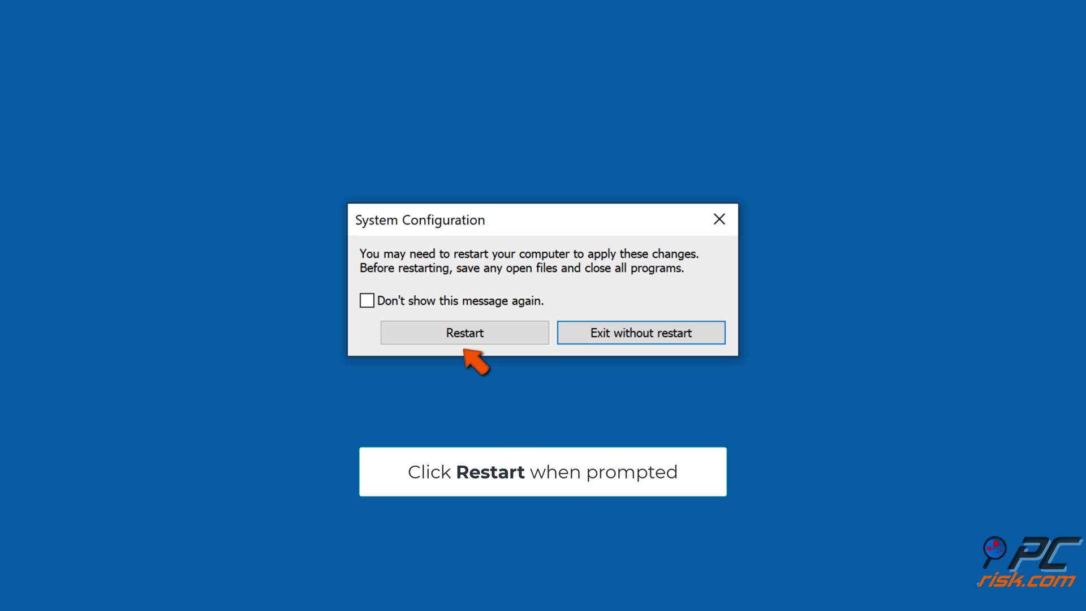
left_click(470, 338)
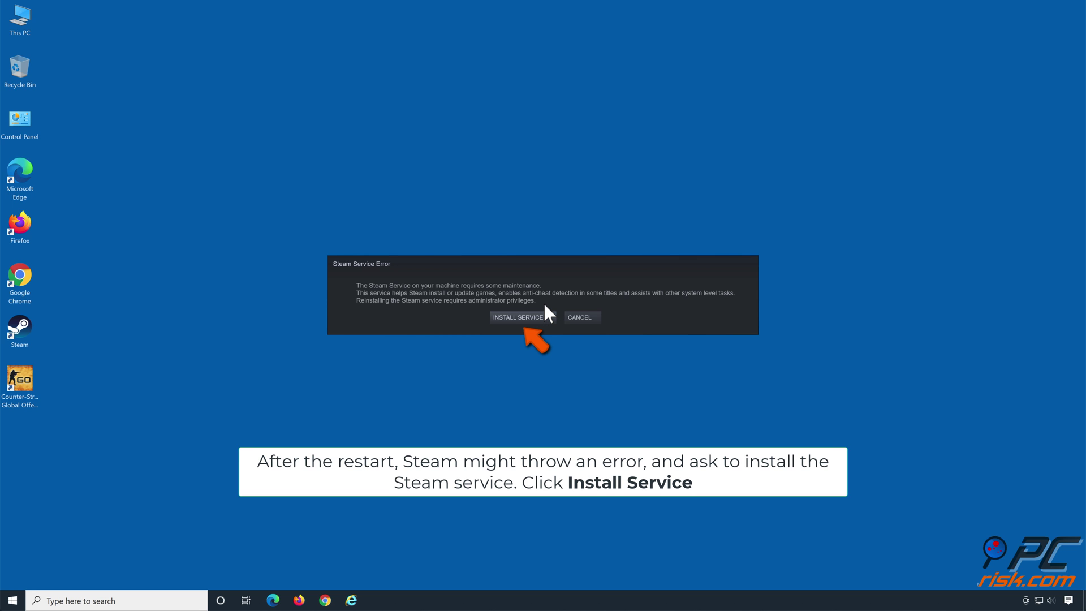
- Install the Steam service from the Steam Service Error dialog
left_click(522, 322)
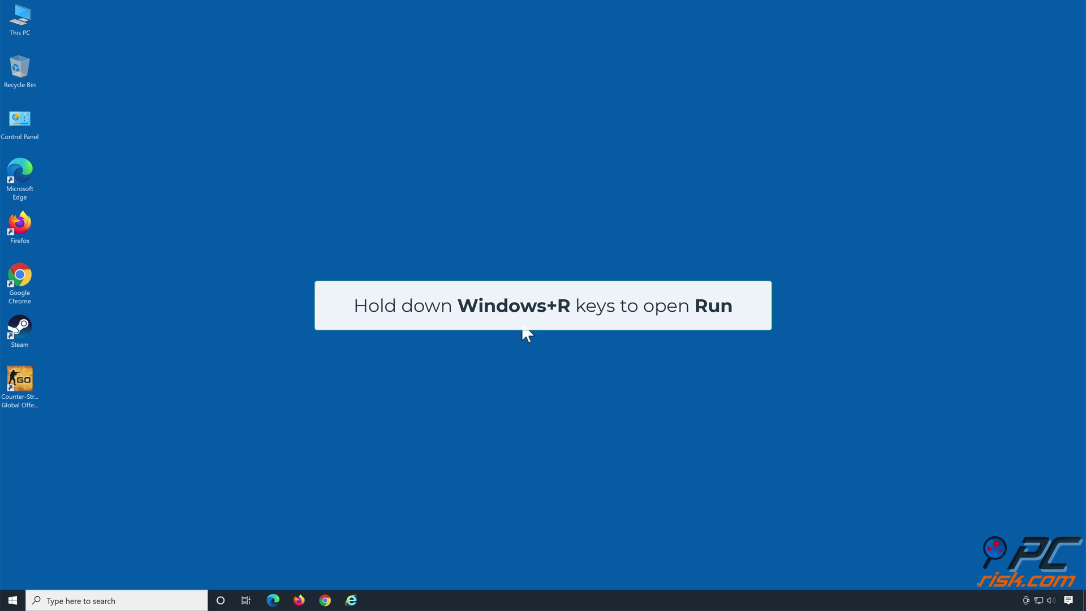
- Open System Configuration by running msconfig, select Normal startup, and check that Hide all Microsoft services is off
key("super+r")
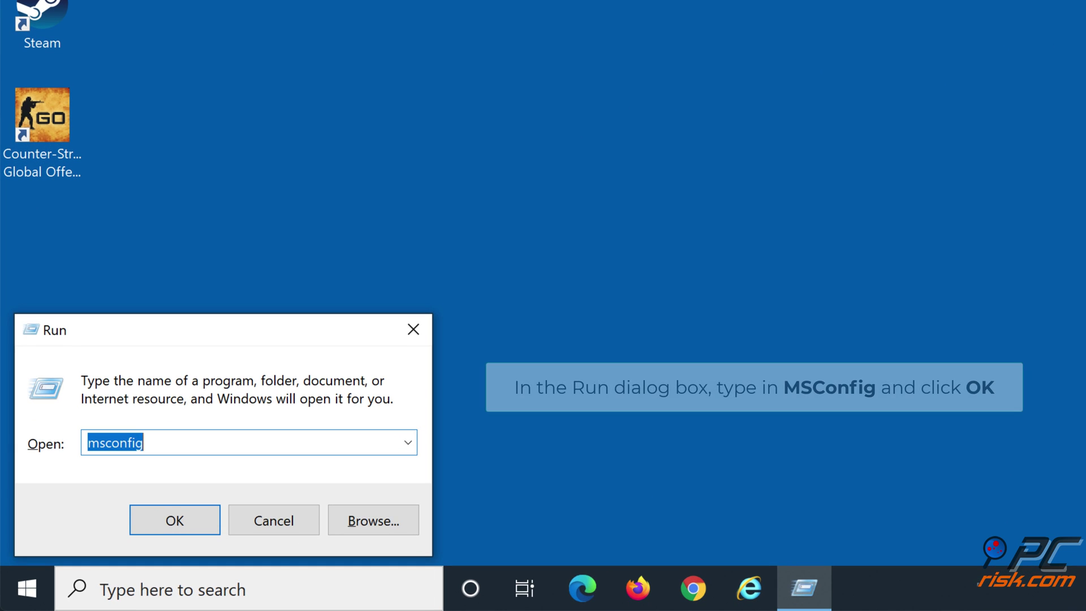
type("msc")
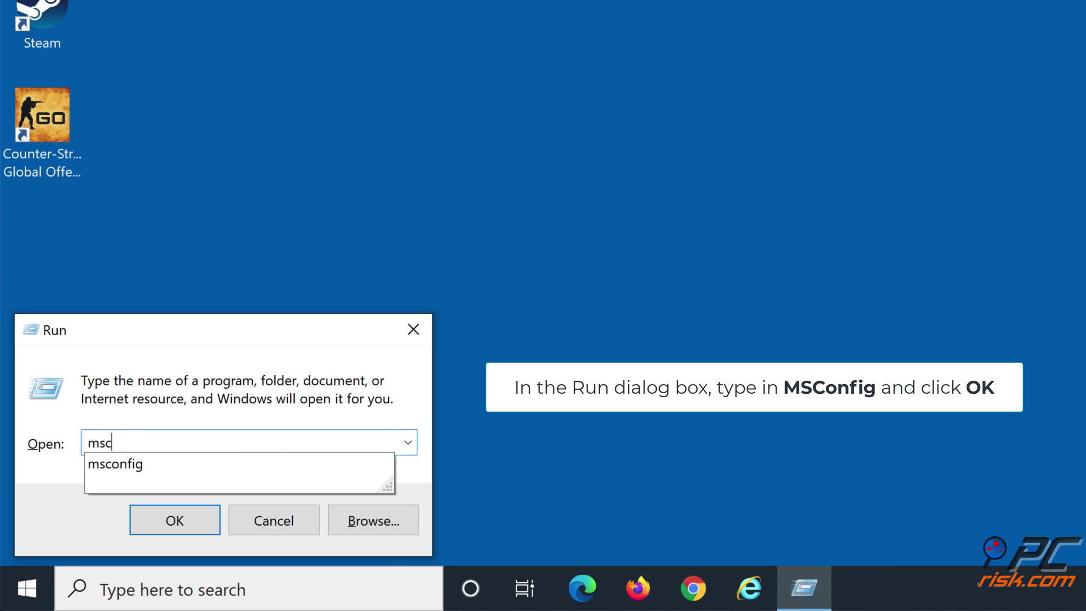
type("onfig")
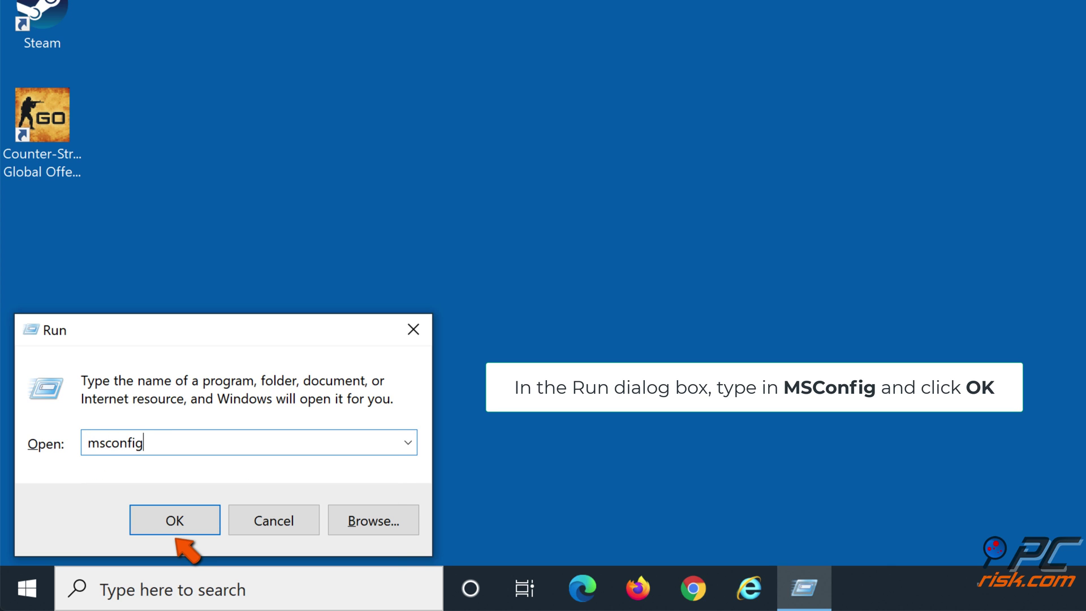
left_click(175, 526)
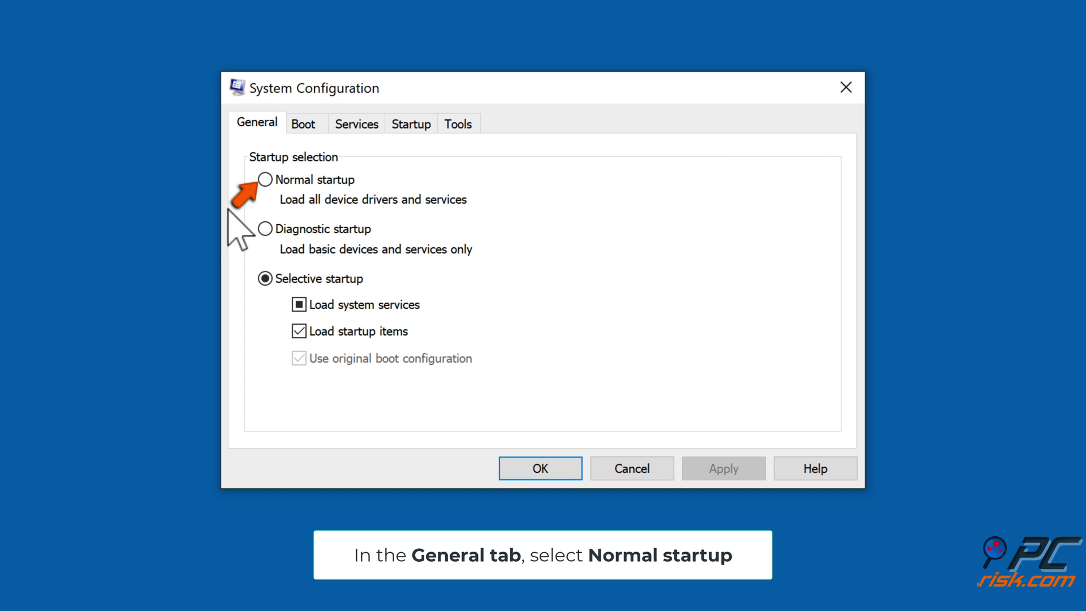
left_click(264, 180)
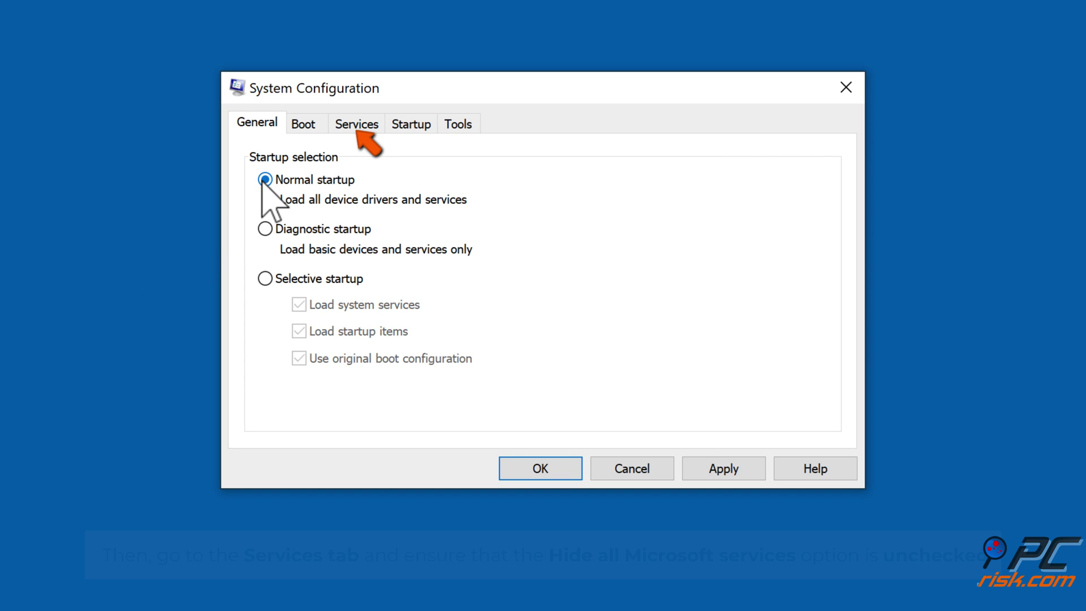
left_click(350, 131)
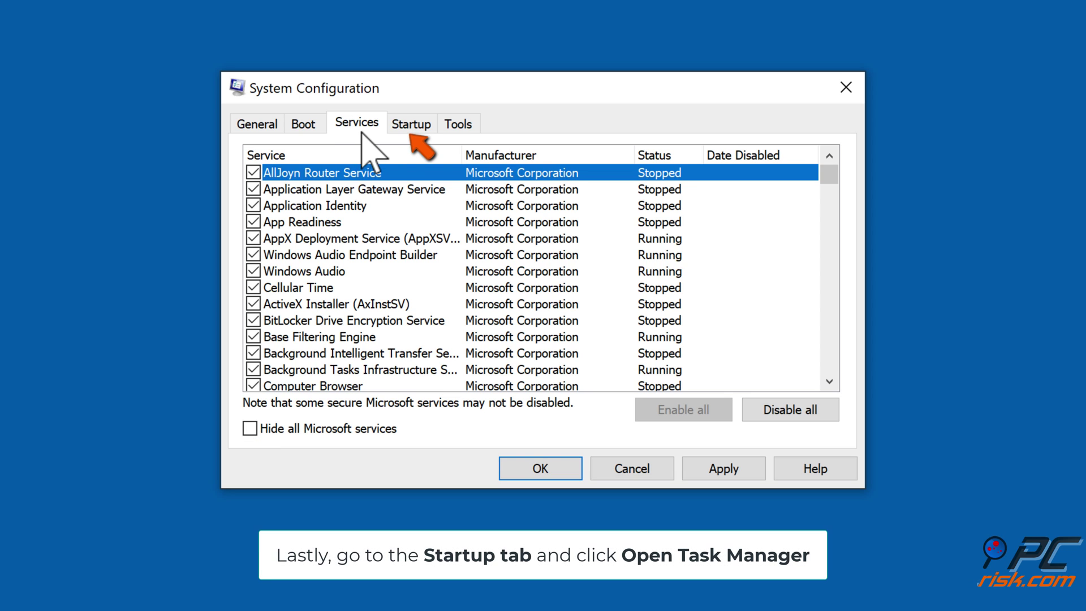
- Enable the Windows Security notification startup item in Task Manager, opened from System Configuration's startup settings
left_click(416, 130)
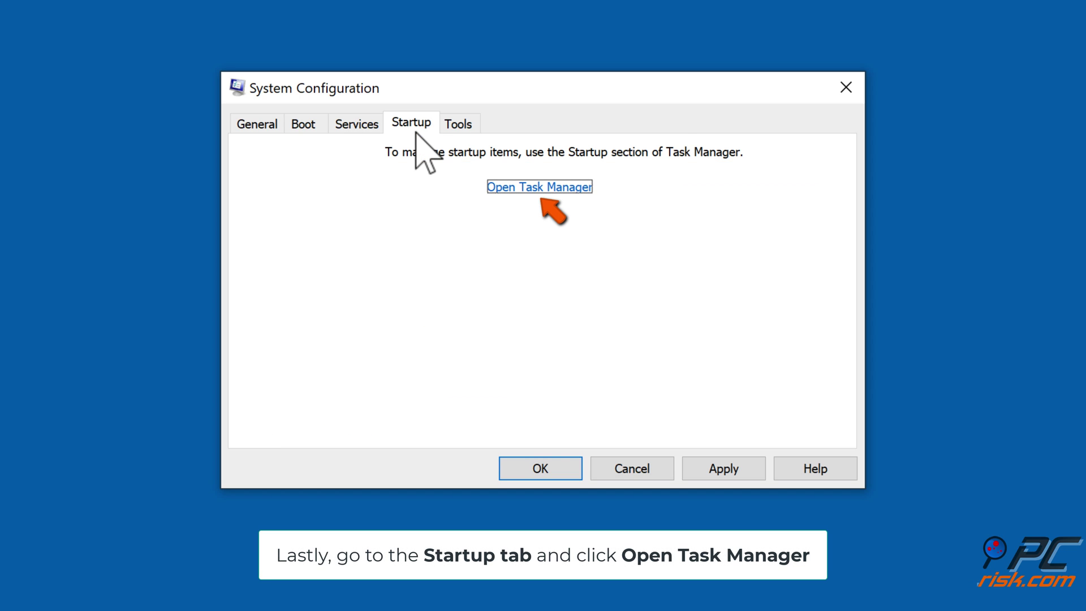
left_click(533, 189)
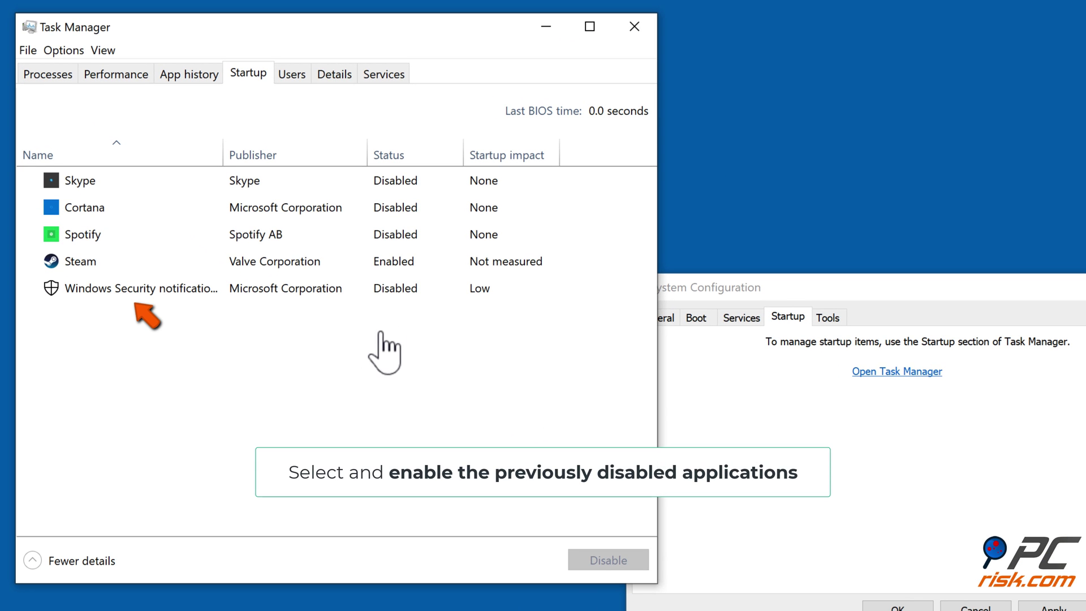
right_click(389, 291)
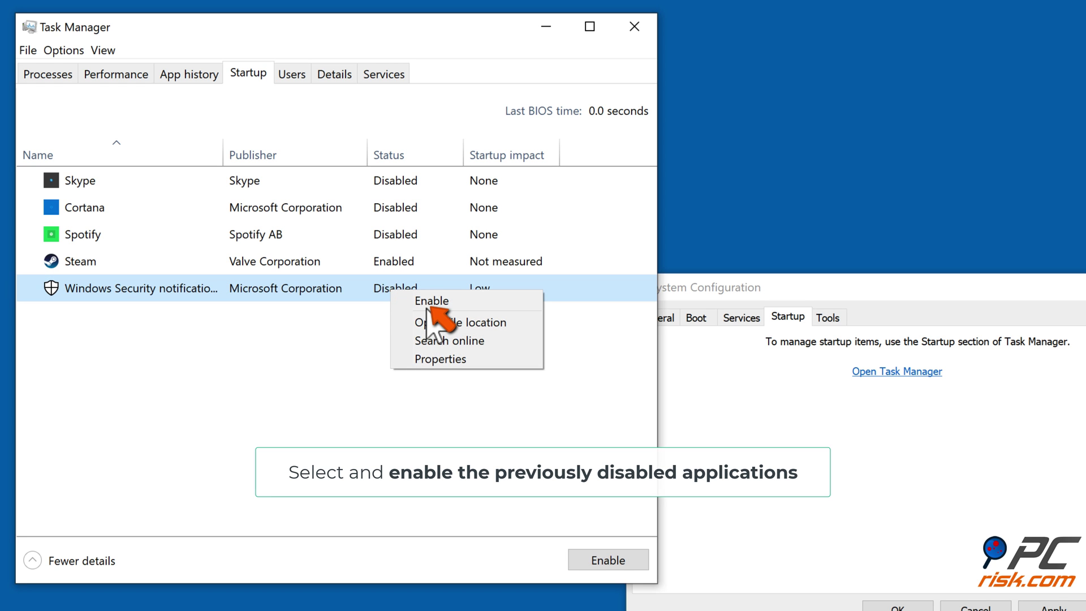
left_click(427, 304)
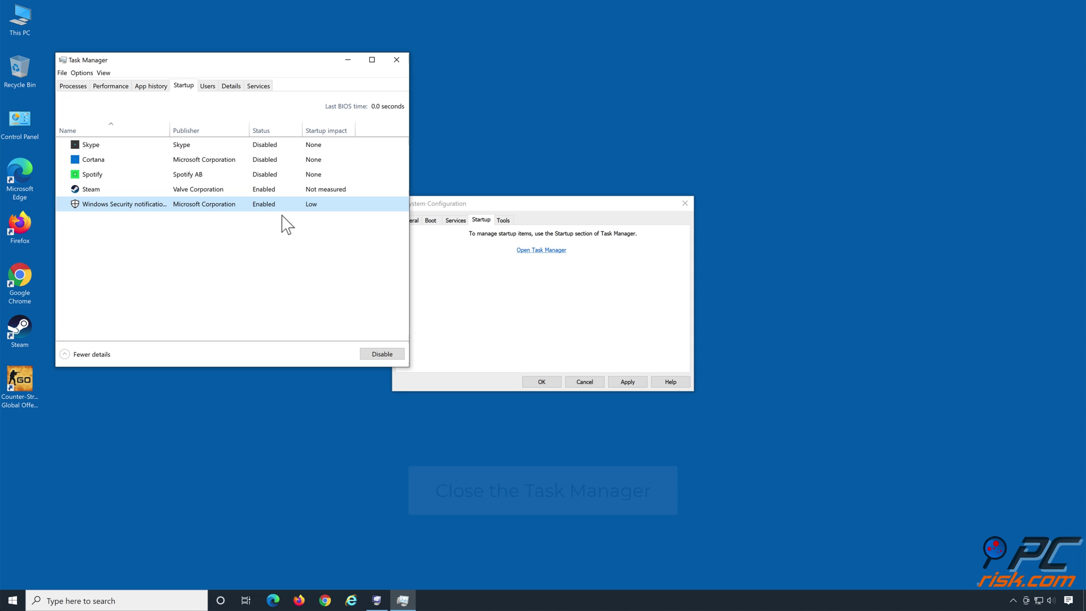
- Close Task Manager, and apply and confirm the Normal startup changes in System Configuration
left_click(396, 59)
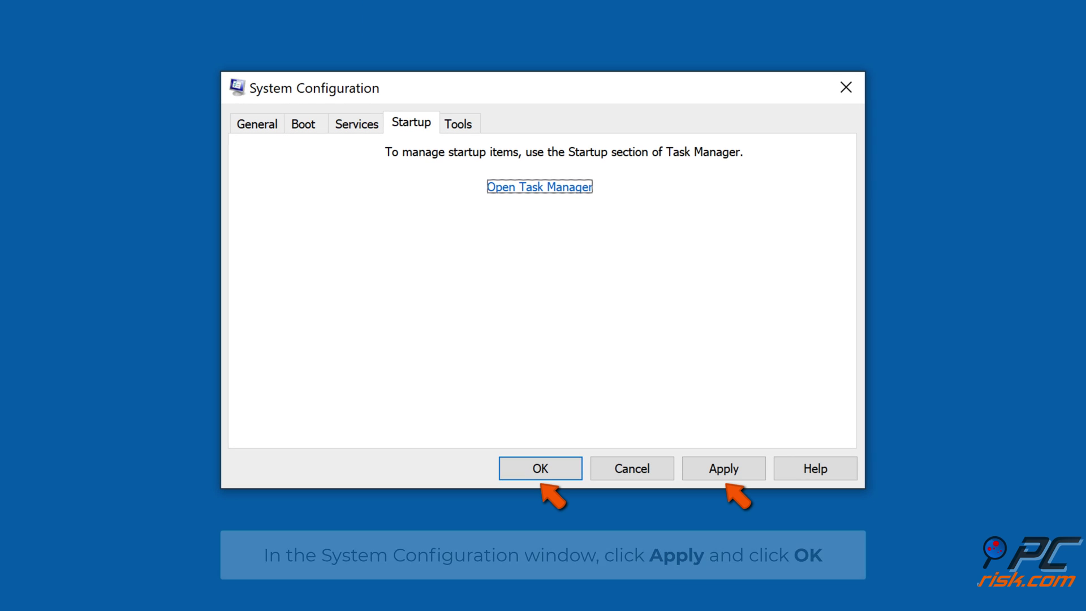
left_click(722, 478)
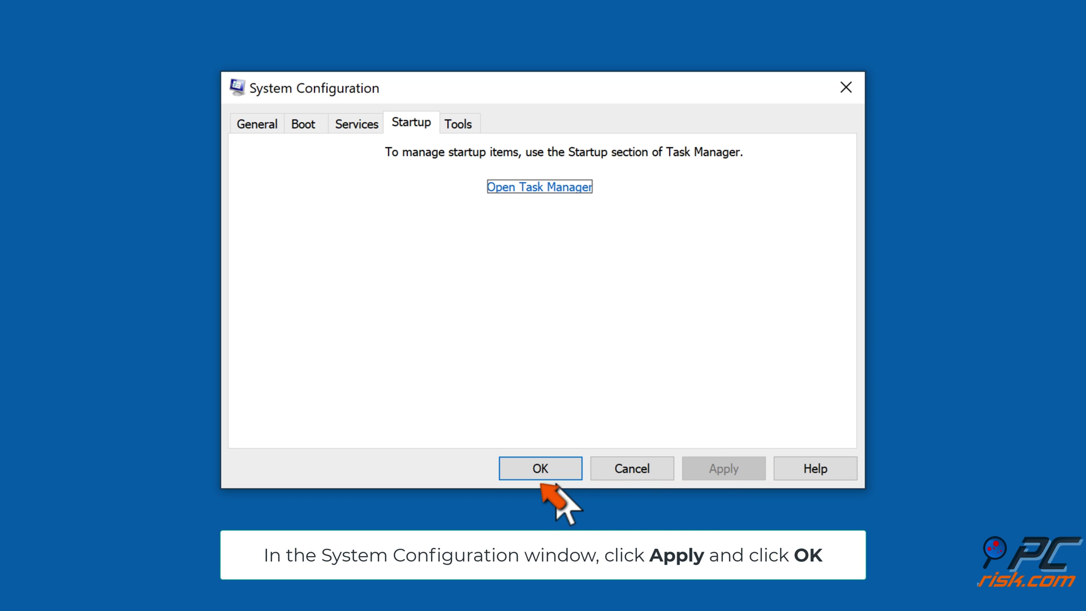
left_click(540, 479)
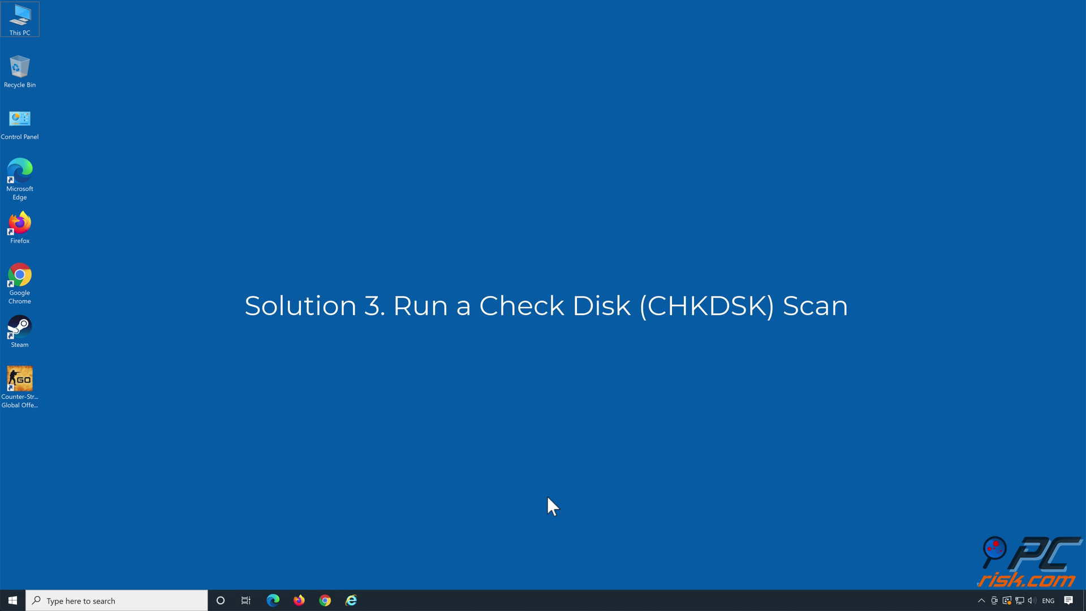
- Launch Steam, verify the integrity of Counter-Strike: Global Offensive's local game files, and dismiss the validation dialog
double_click(19, 339)
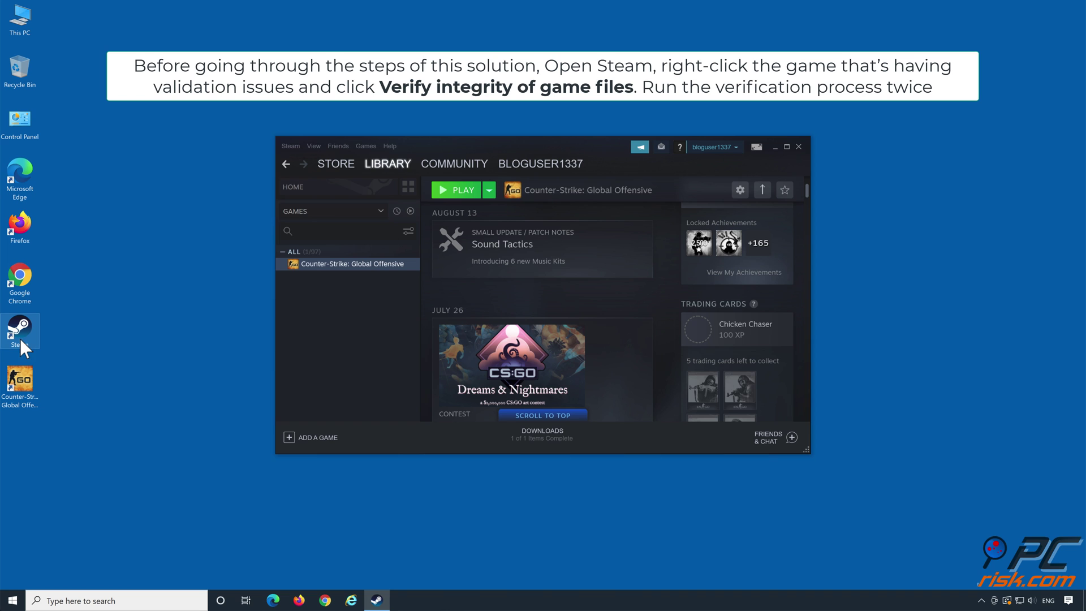
right_click(350, 269)
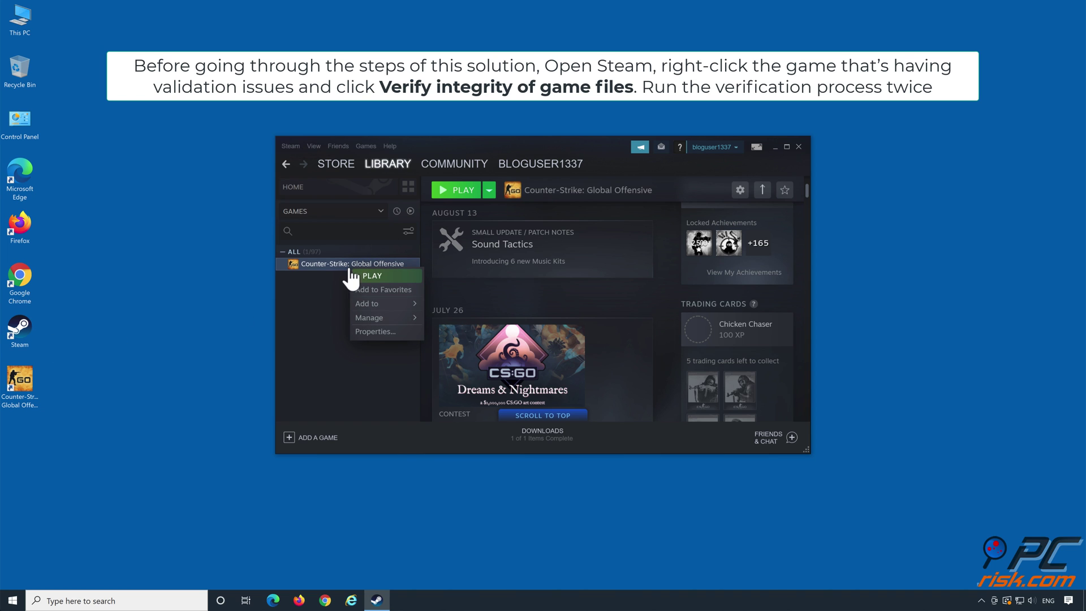
left_click(378, 337)
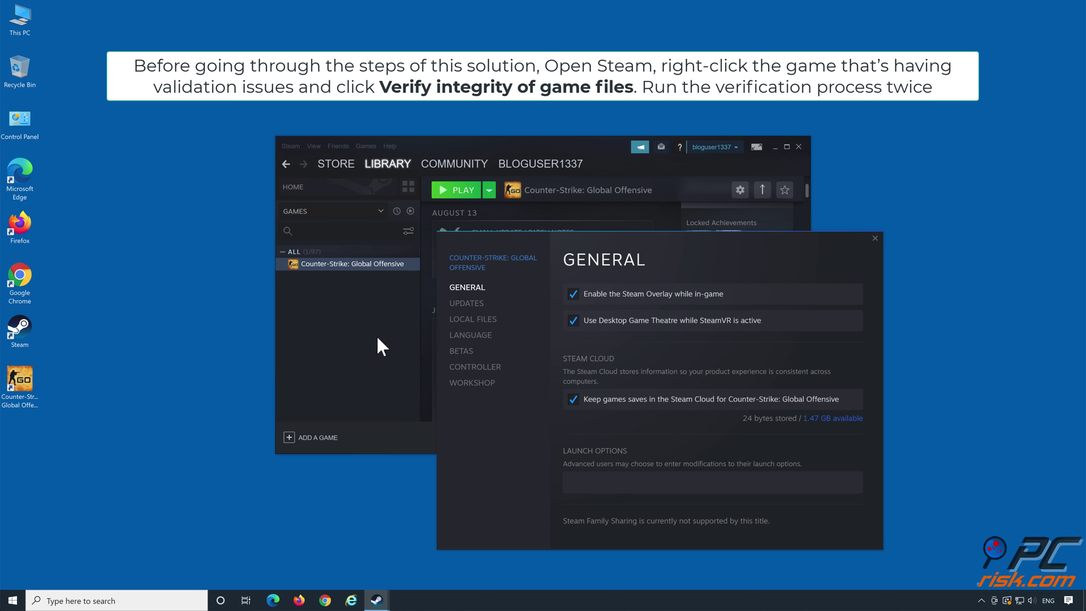
left_click(472, 320)
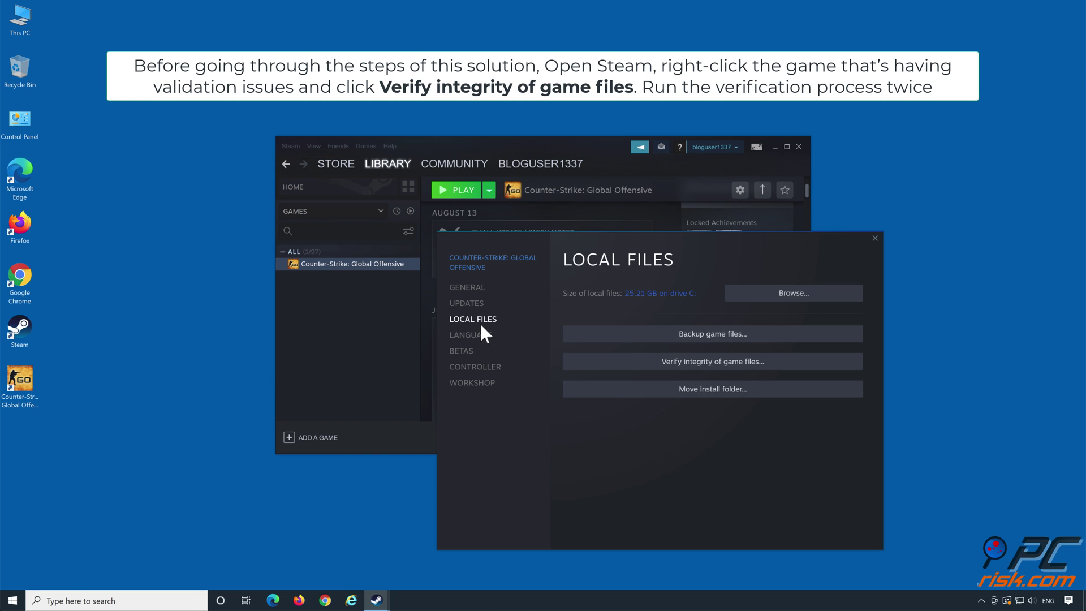
left_click(714, 362)
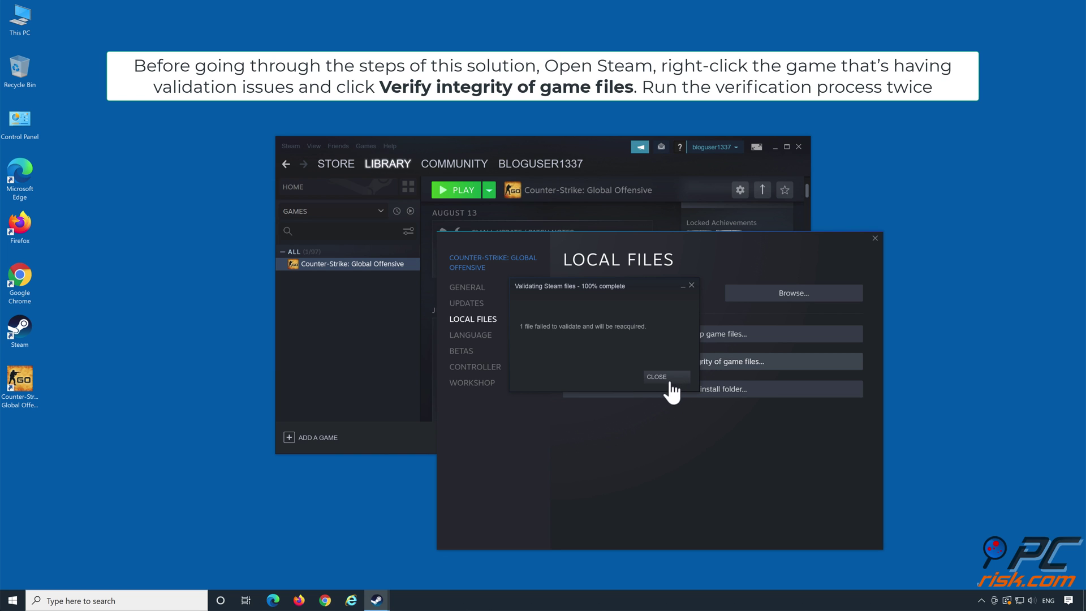
left_click(667, 378)
left_click(841, 257)
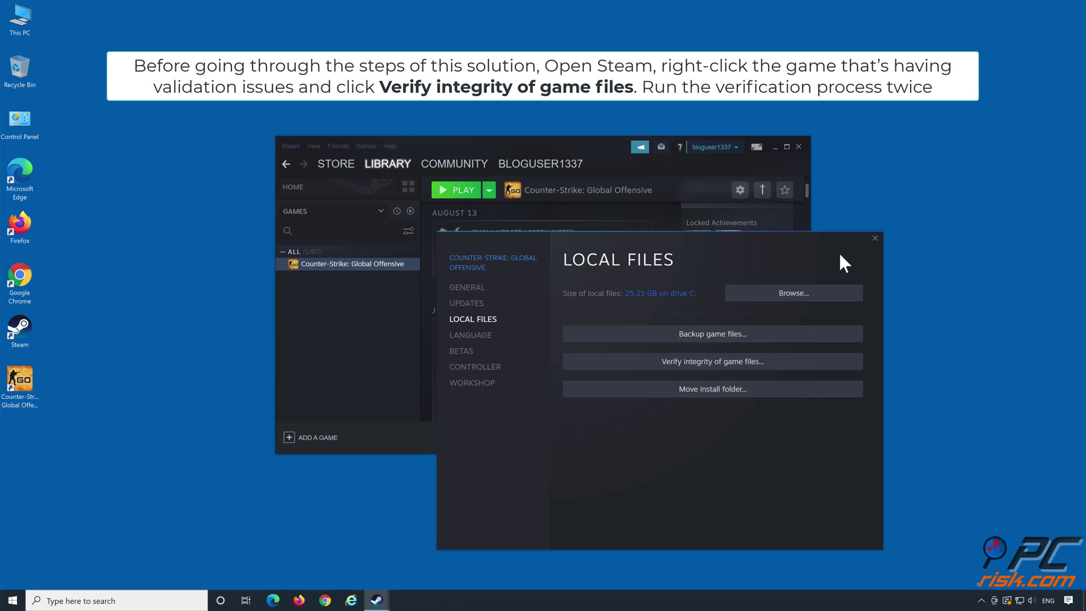
- Verify the integrity of the game files a second time, and close the game properties and the Steam window
left_click(717, 366)
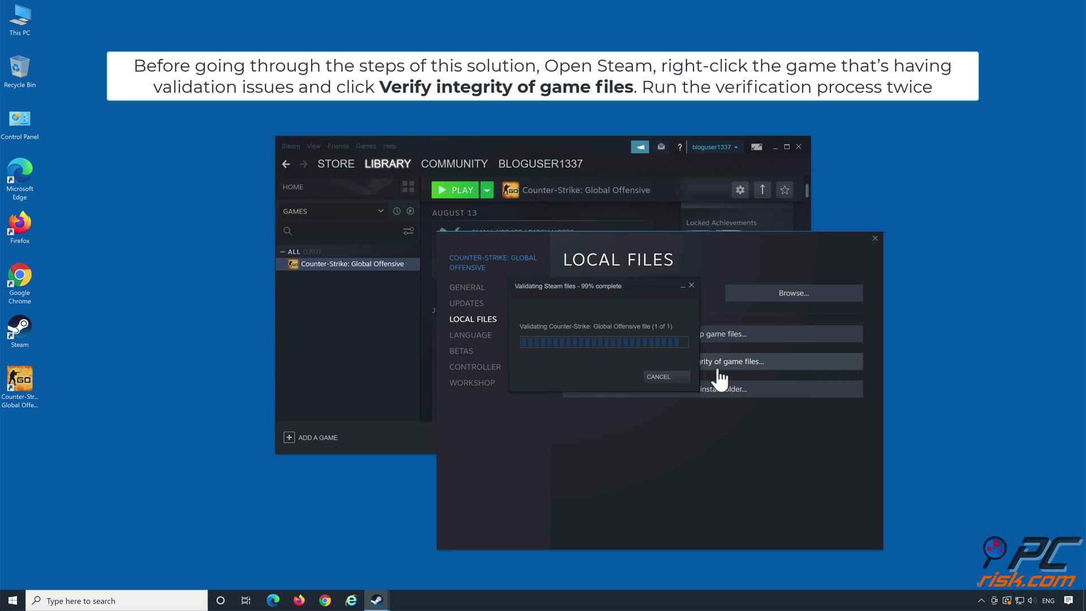
left_click(663, 379)
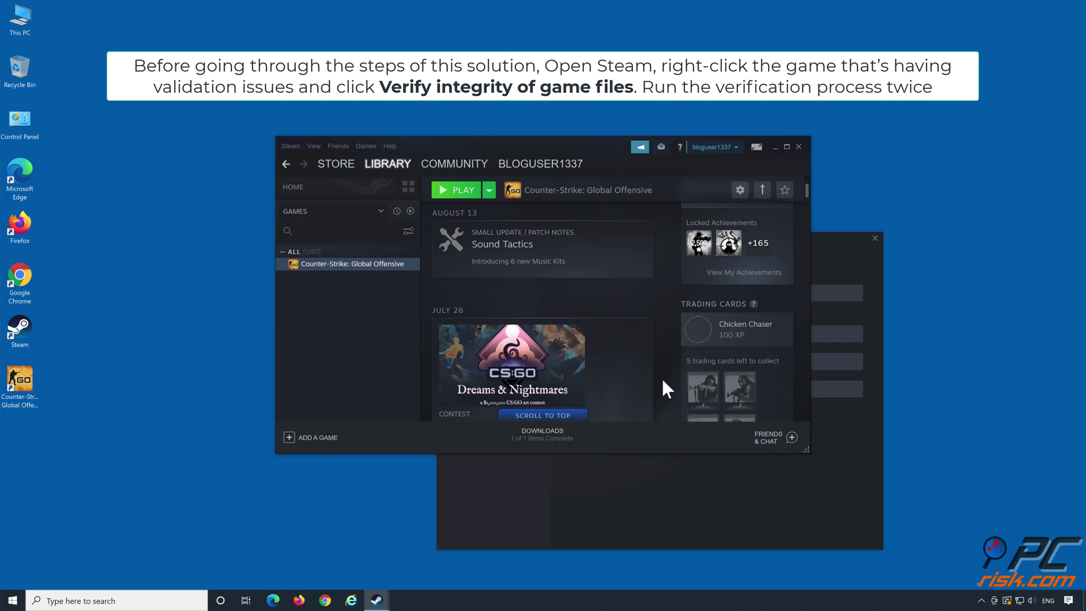
left_click(865, 247)
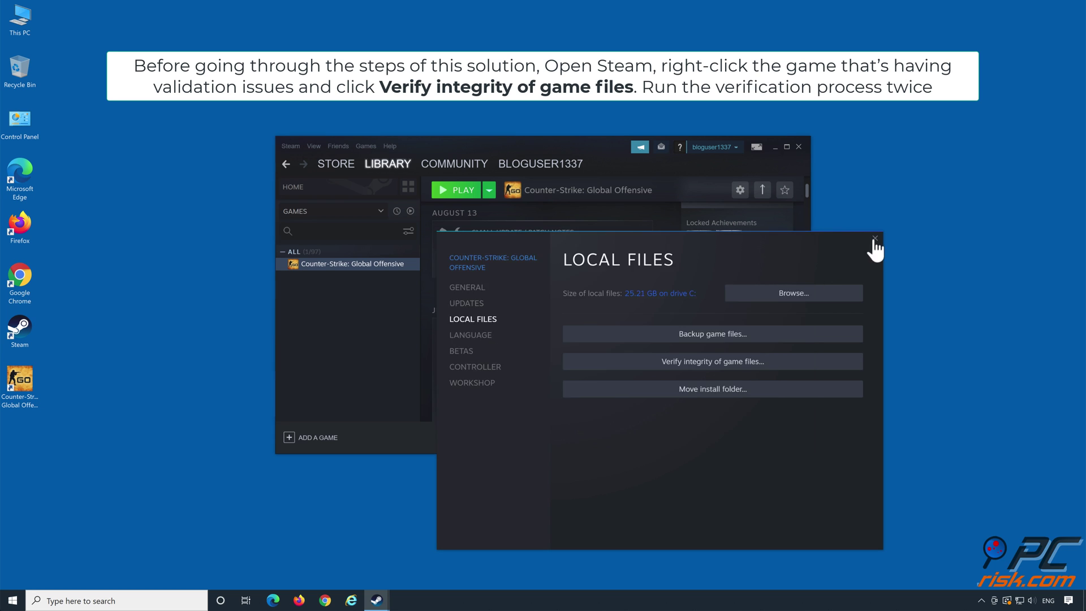
left_click(874, 239)
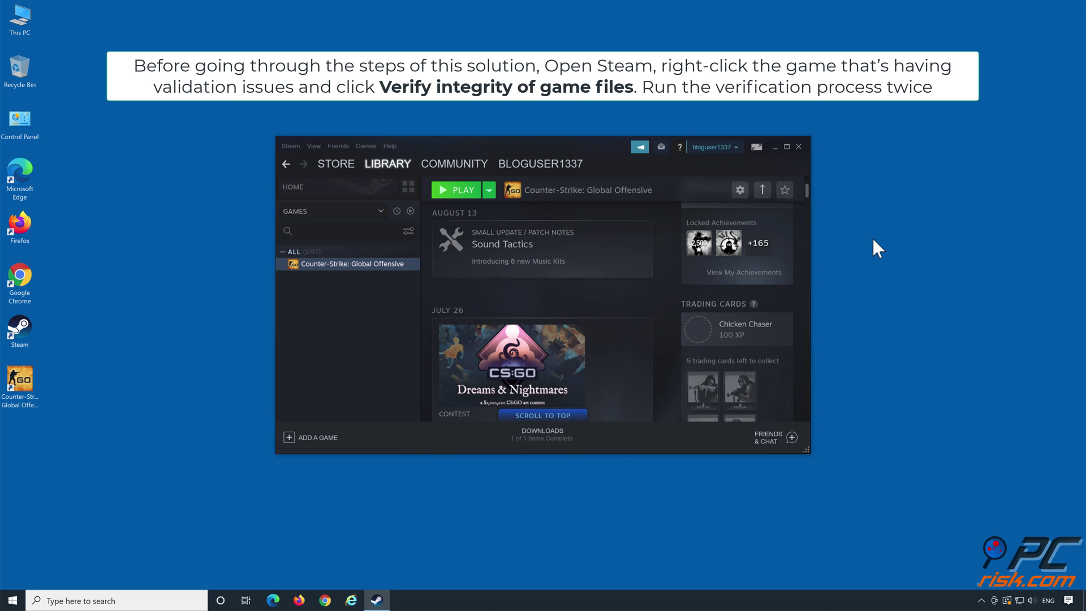
left_click(798, 147)
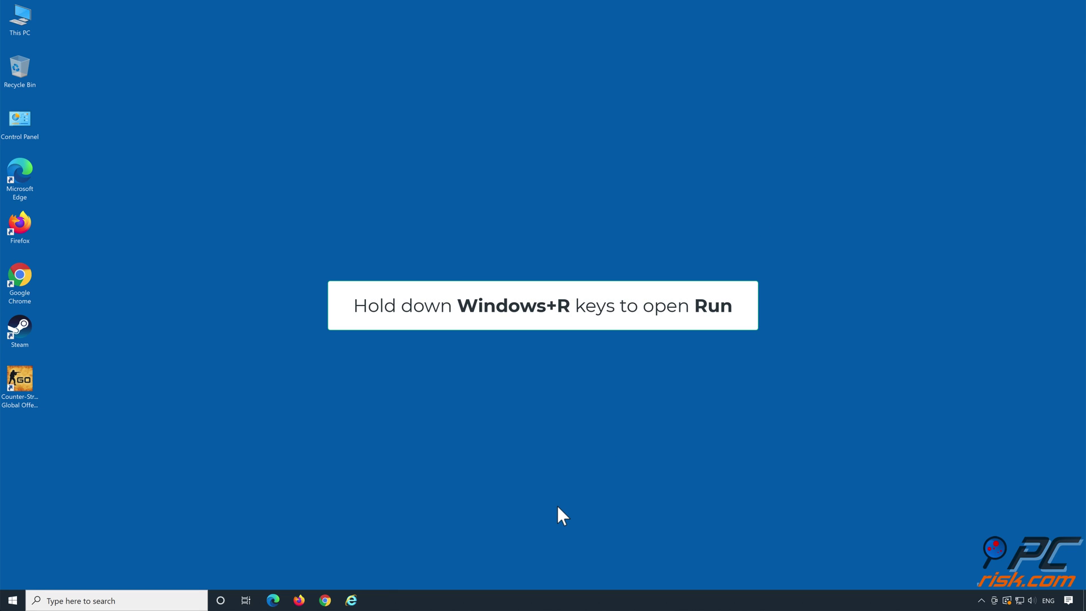
- Open an elevated Command Prompt by running cmd as administrator from the Run dialog
key("super+r")
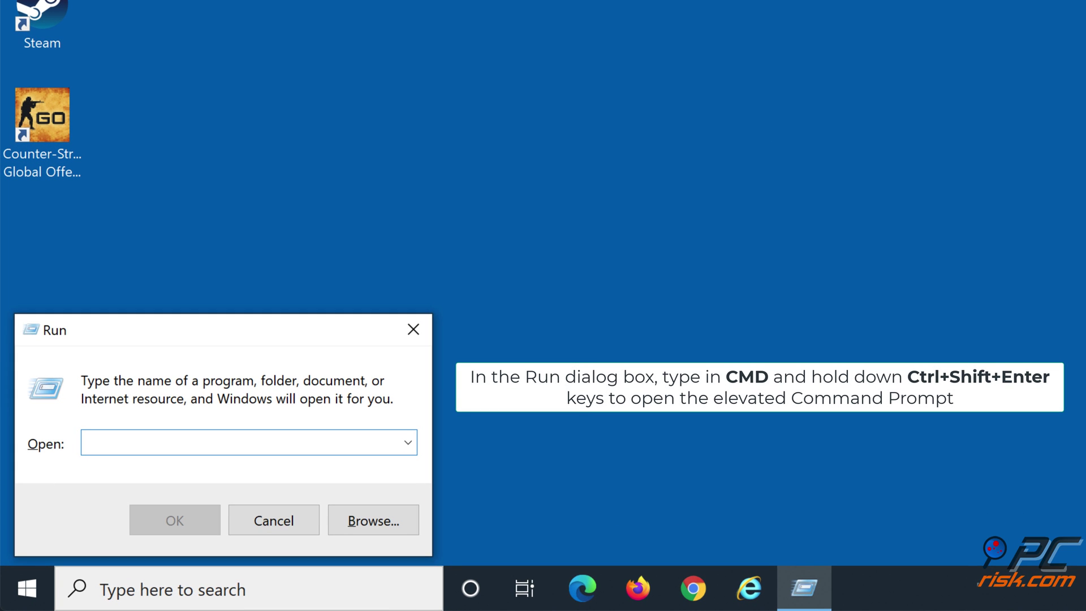
type("cmd")
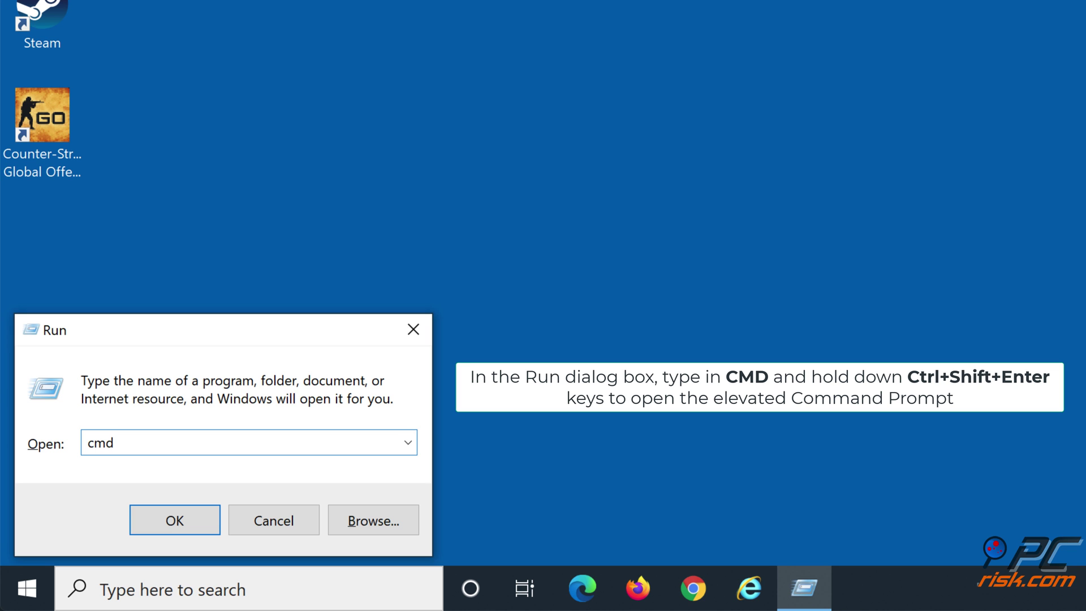
key("ctrl+shift+Return")
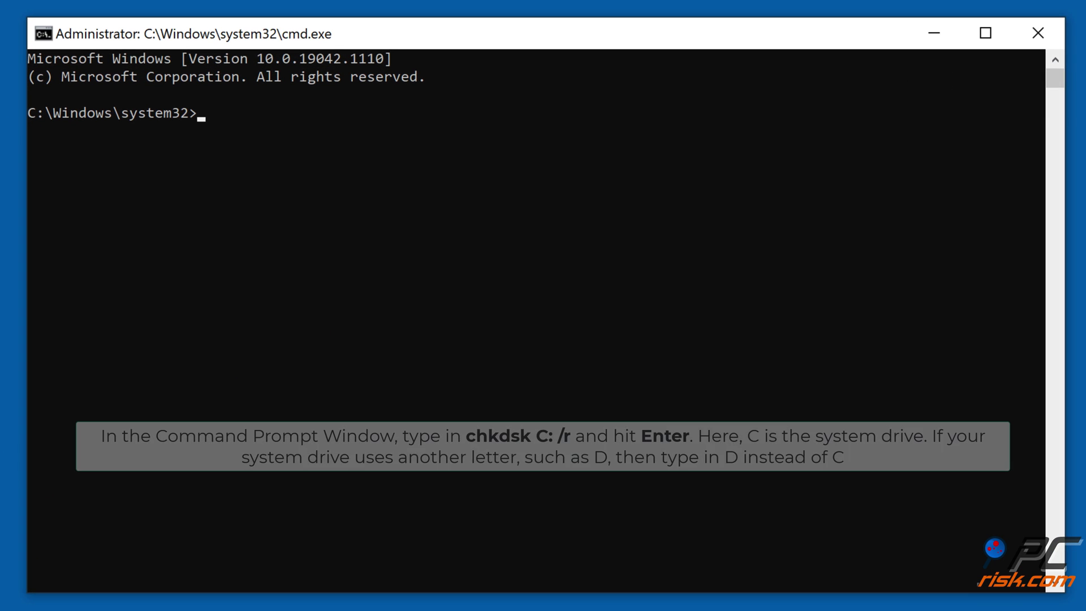
- Run chkdsk c: /r and answer y to schedule the volume check for the next system restart
type("chkd")
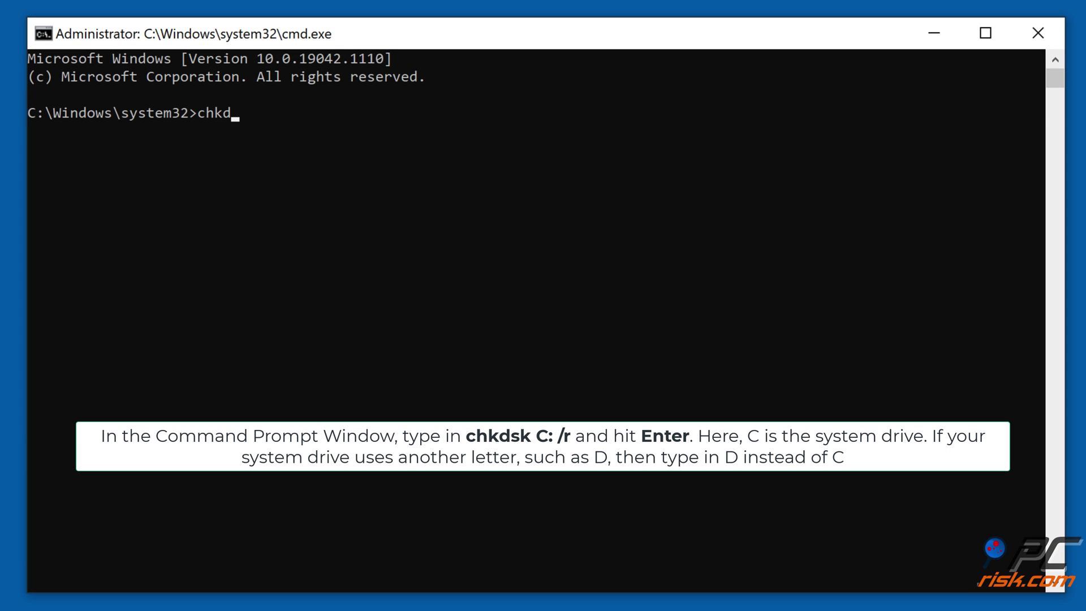
type("sk c: /r")
key("Return")
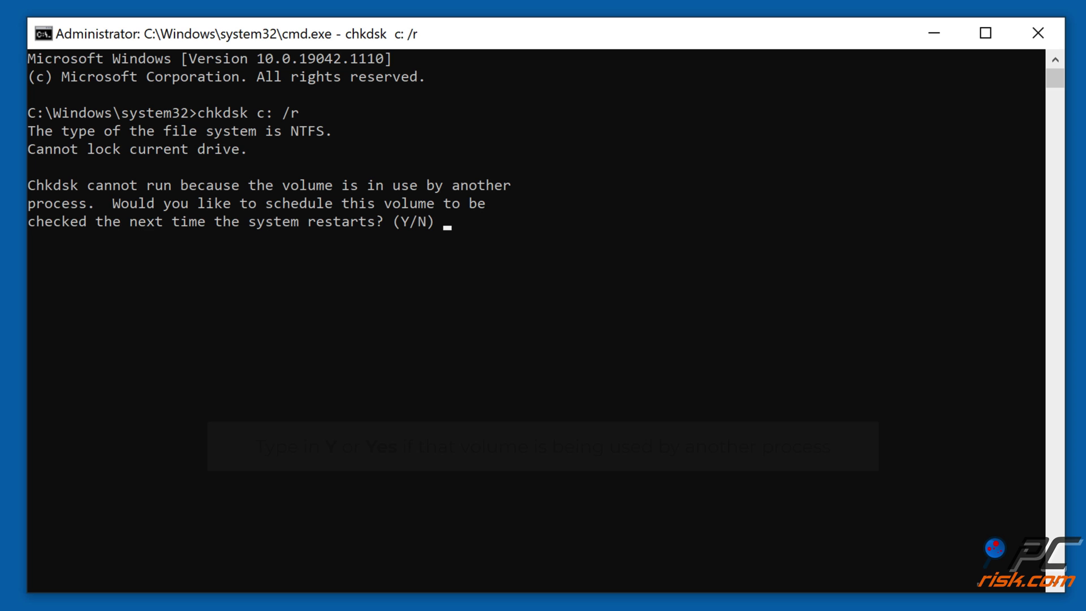
type("y")
key("Return")
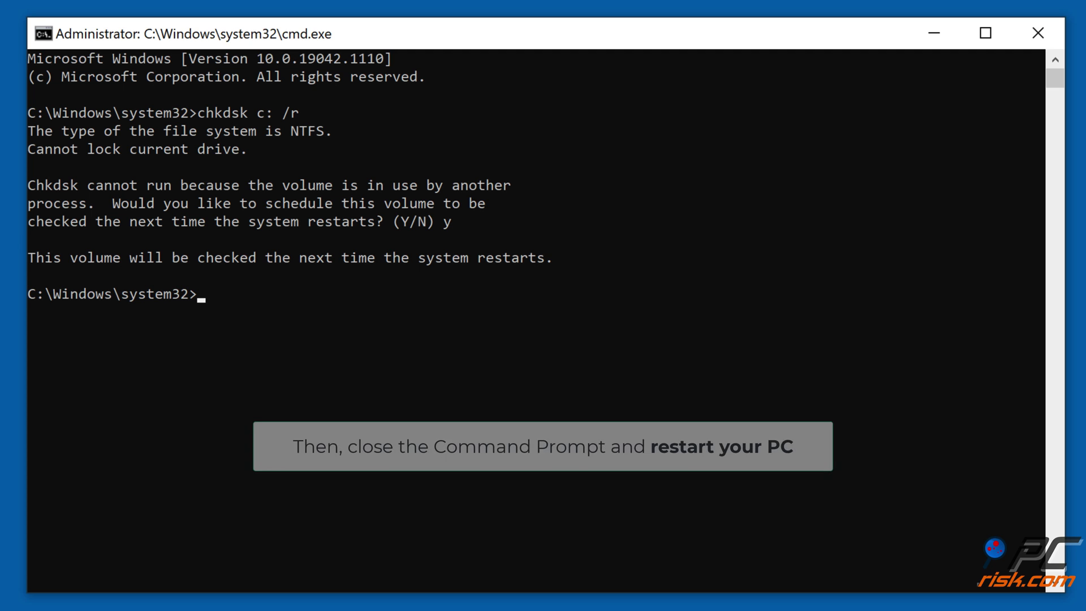
- Close the Command Prompt and restart the computer to start the disk scan
left_click(1030, 32)
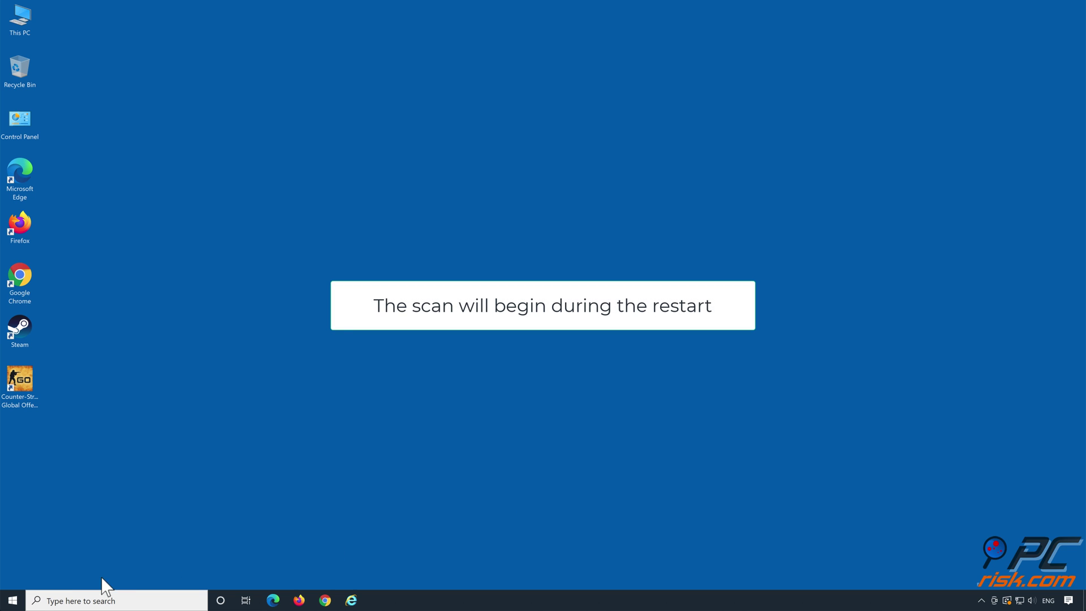
left_click(13, 601)
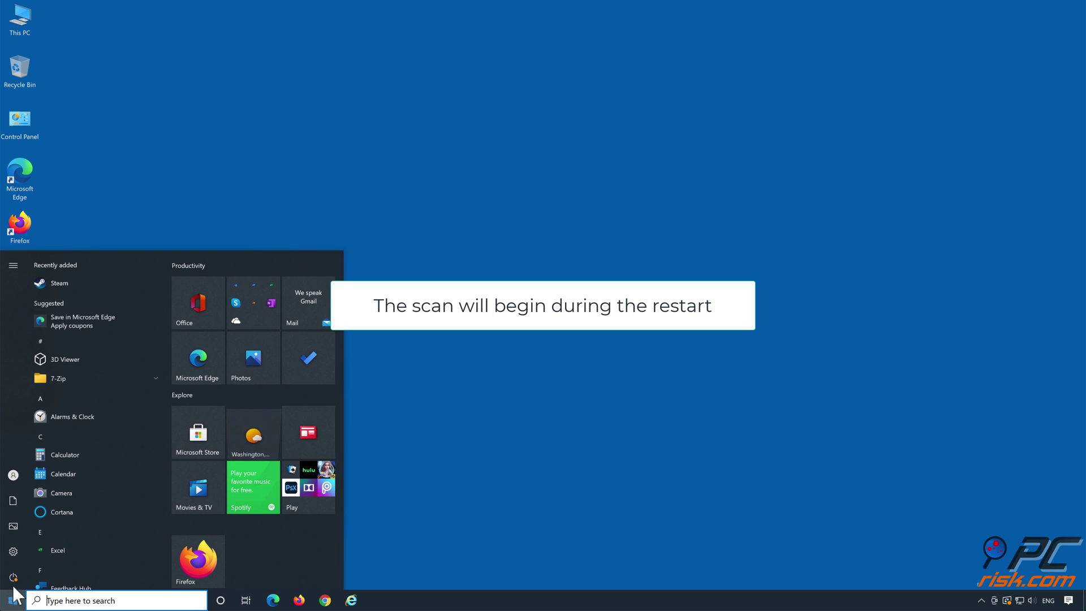
left_click(13, 579)
left_click(25, 561)
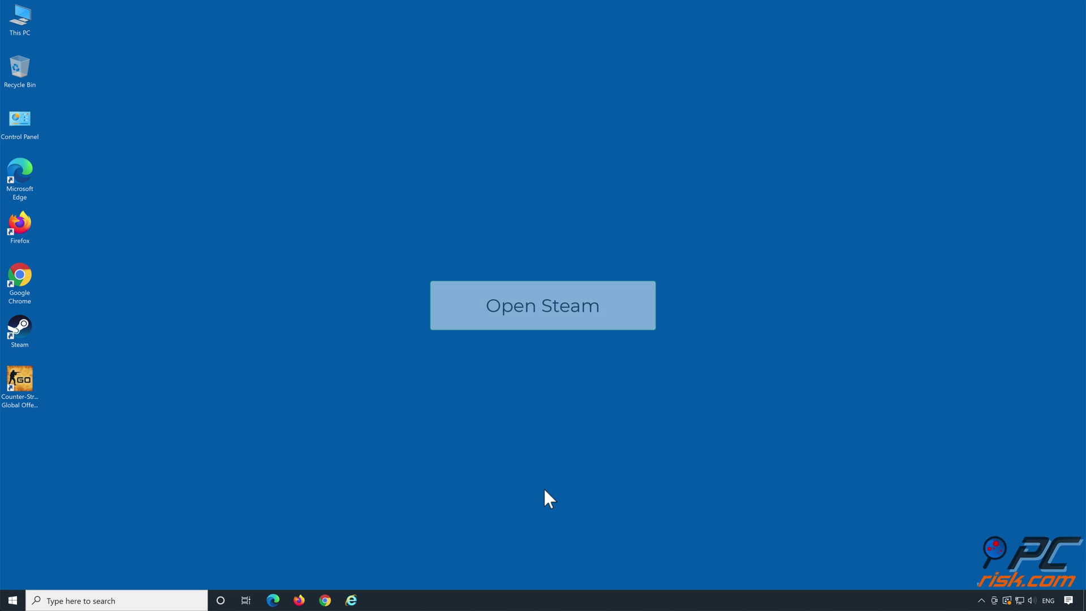
- Open the Steam client and exit it completely
double_click(25, 343)
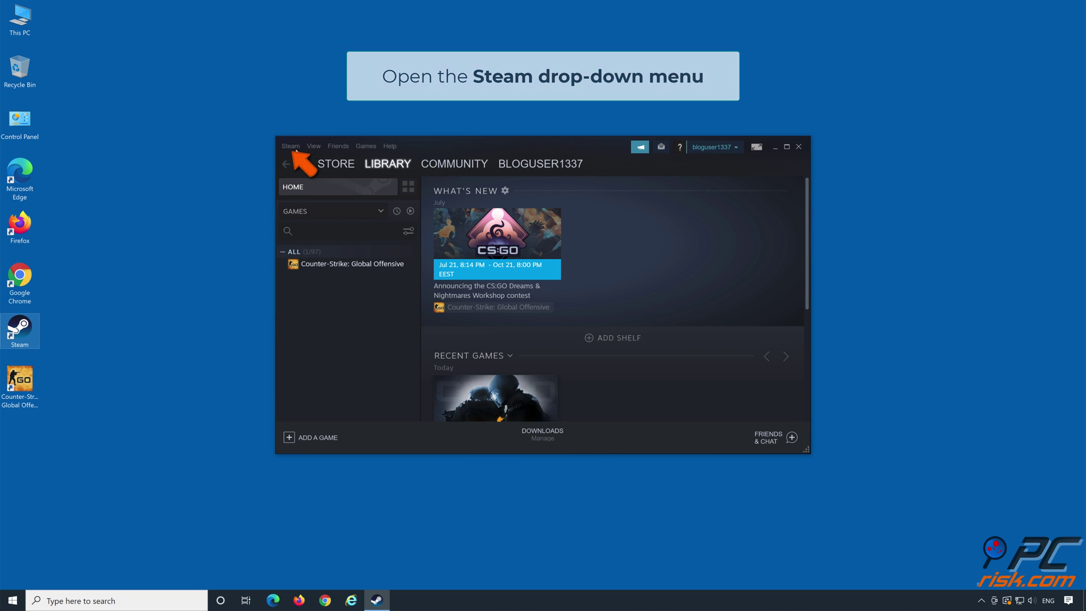
left_click(293, 147)
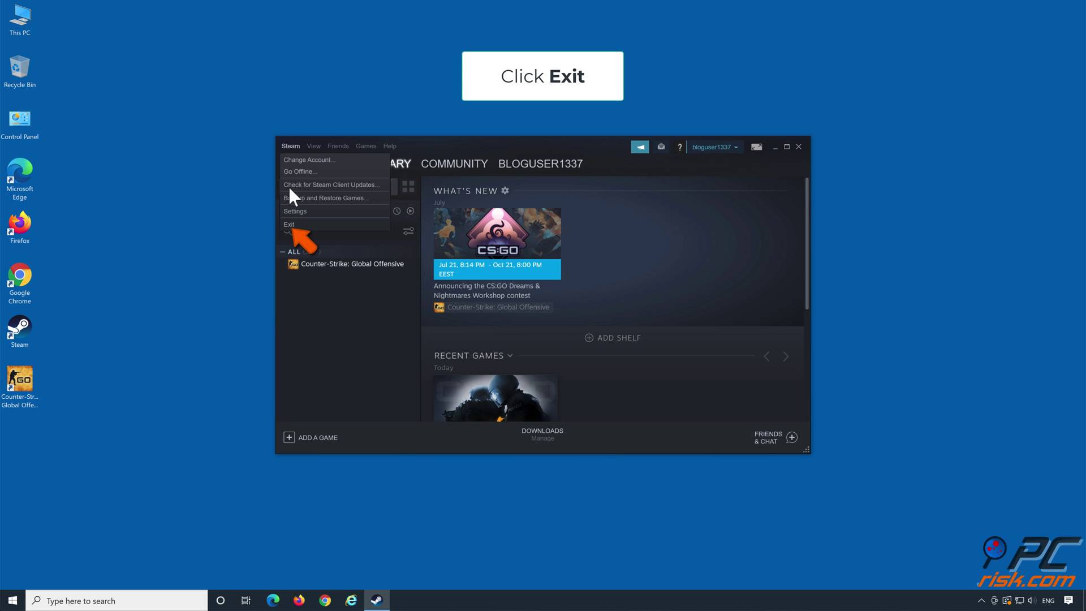
left_click(293, 224)
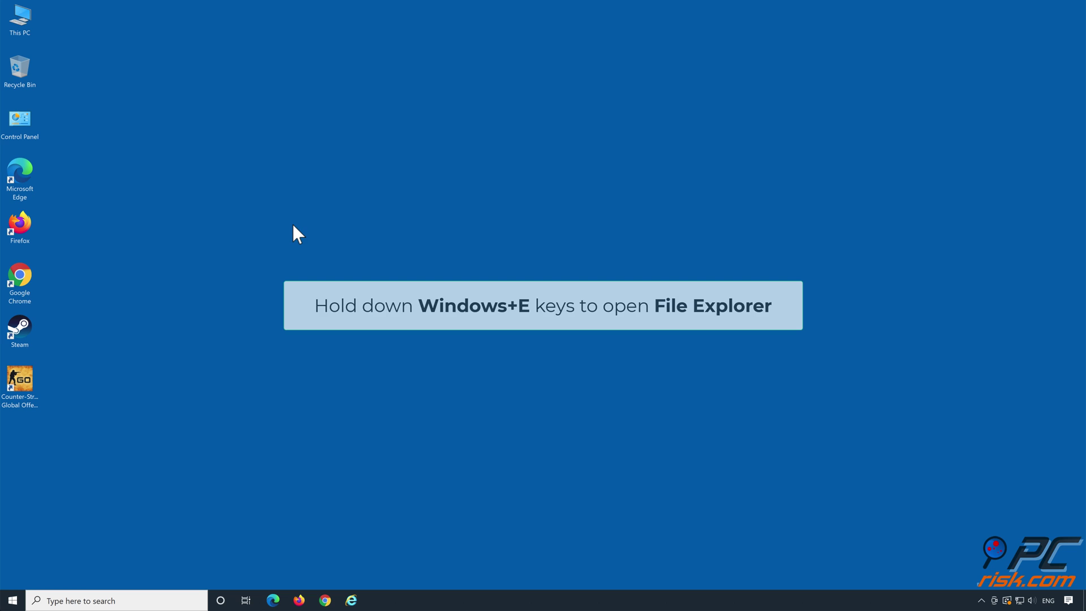
- Open File Explorer, go to C:\Program Files (x86)\Steam and enter the userdata folder
key("super+e")
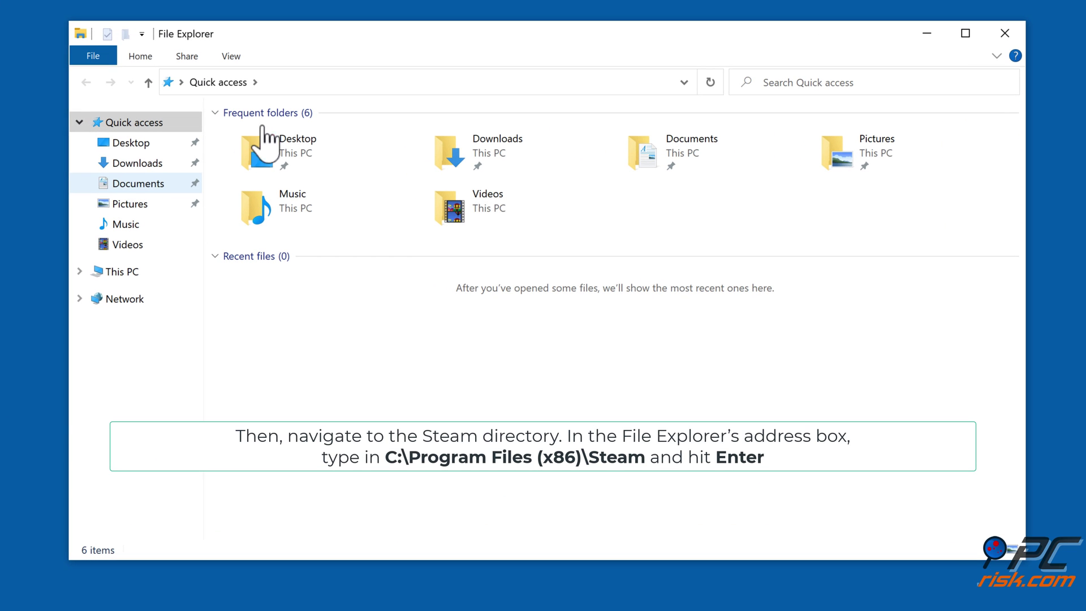
left_click(319, 80)
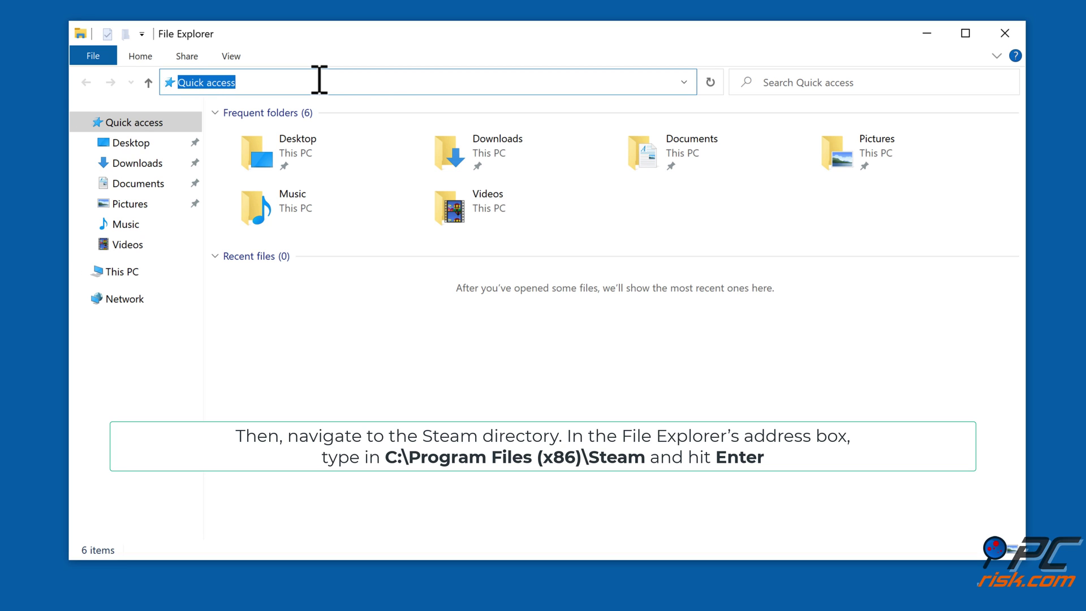
type("C:\\Program Files (x86)\\Steam")
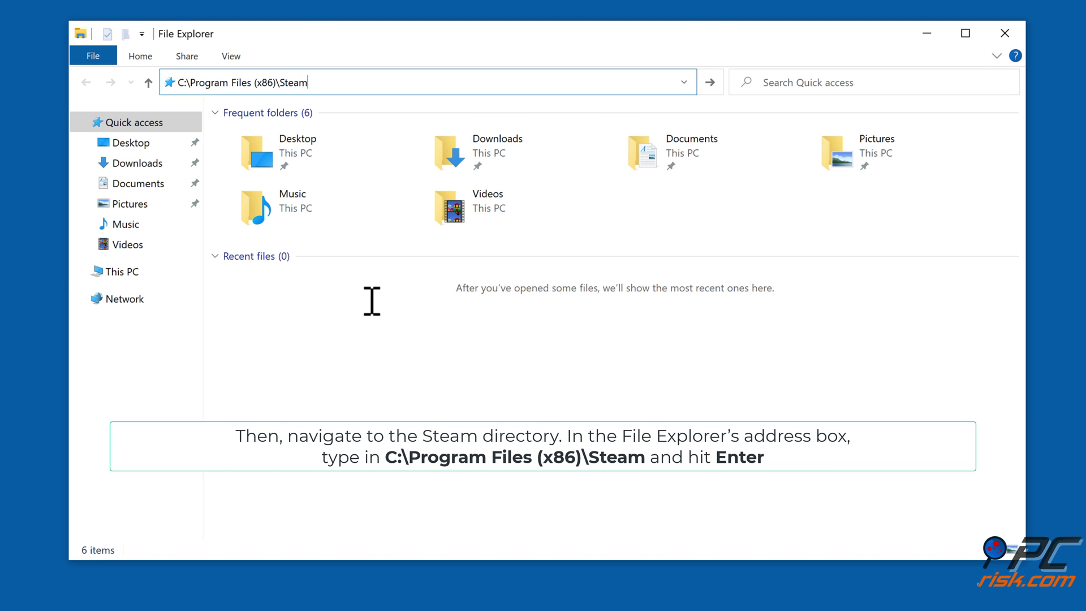
key("Return")
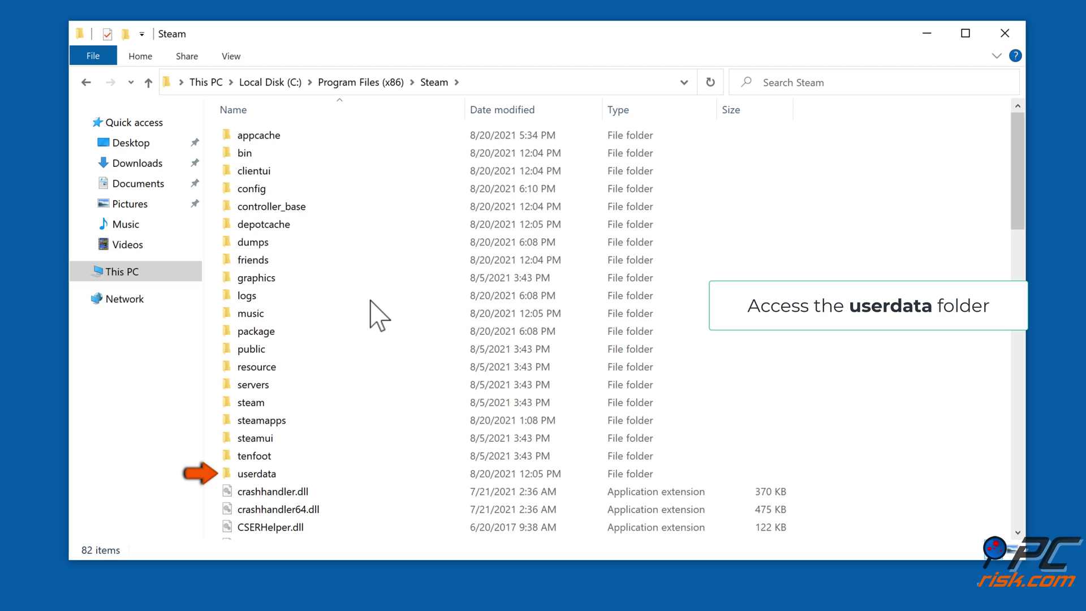
double_click(256, 475)
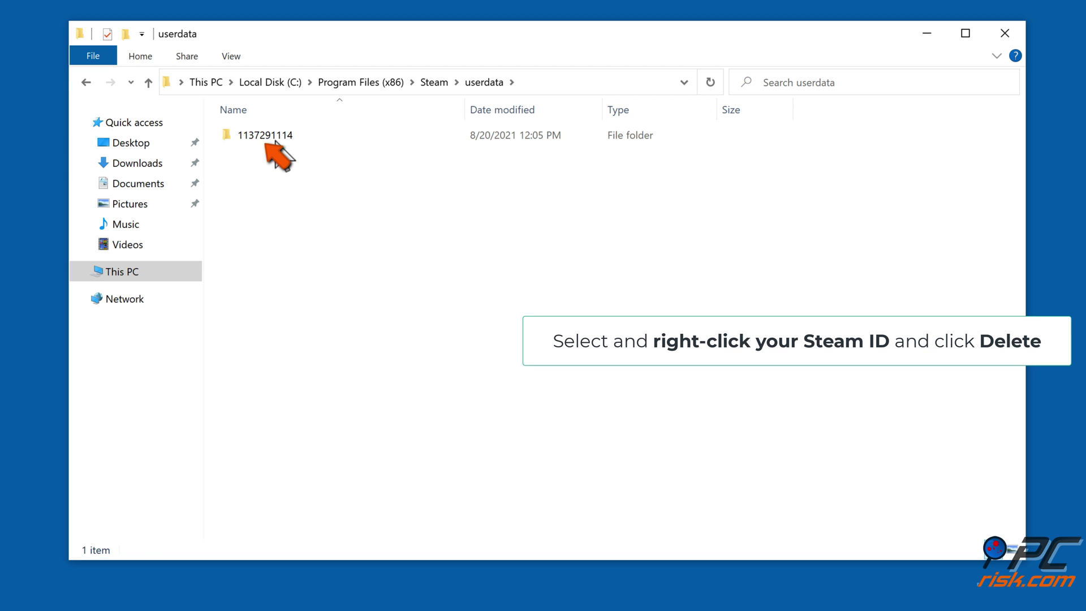
- Delete the Steam ID folder inside userdata and close File Explorer
left_click(275, 141)
right_click(275, 142)
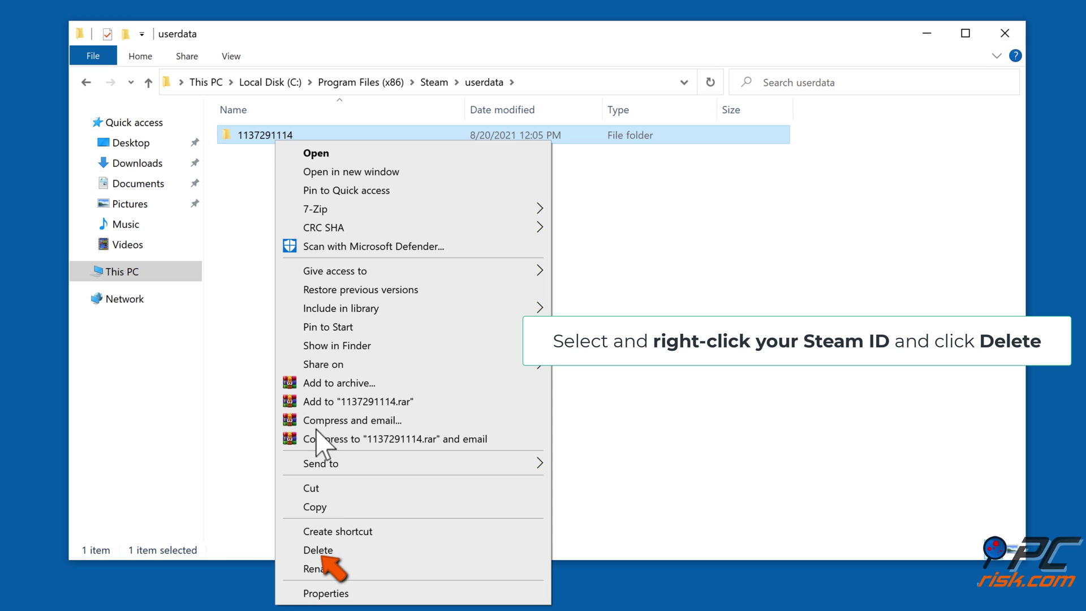
left_click(326, 553)
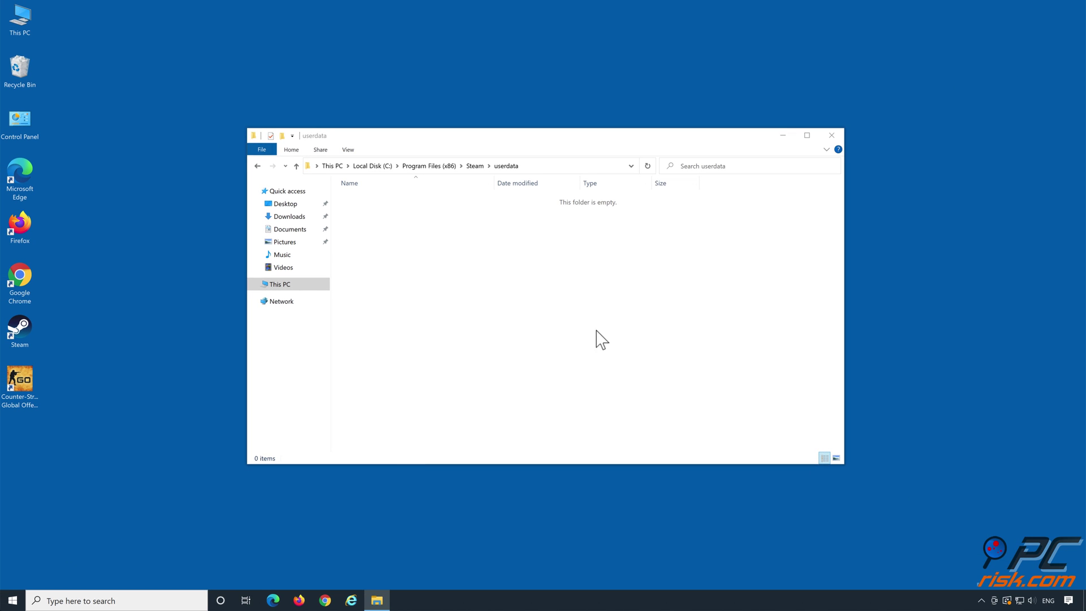
left_click(828, 139)
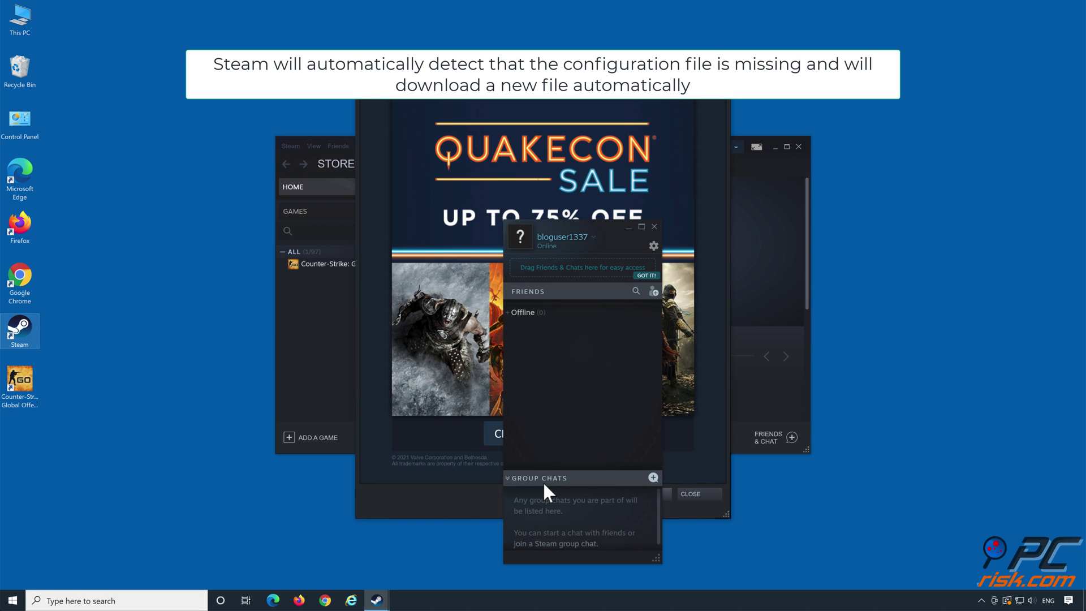
- Close Steam's friends list, the QuakeCon sale window and the main Steam window
left_click(654, 227)
left_click(684, 495)
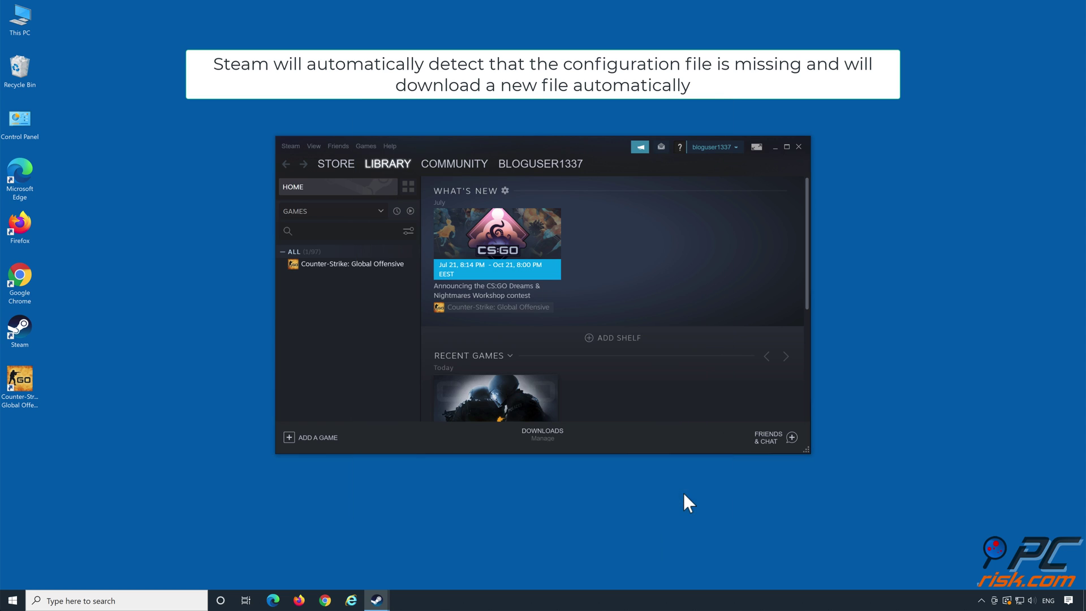
left_click(798, 146)
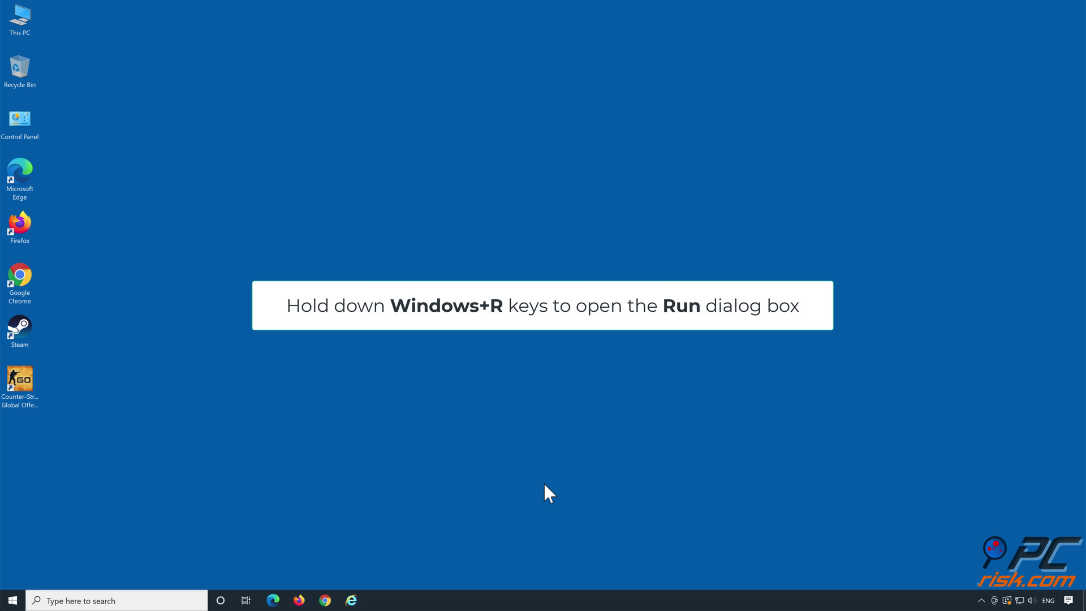
- Open the Windows Defender Firewall settings by running firewall.cpl from the Run dialog
key("super+r")
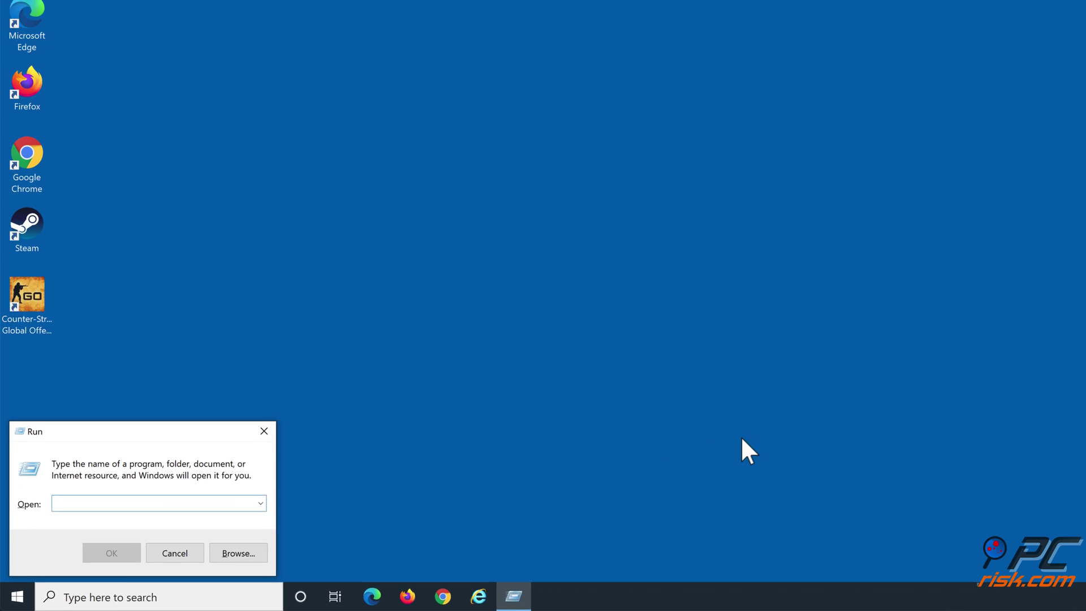
type("firewall.cpl")
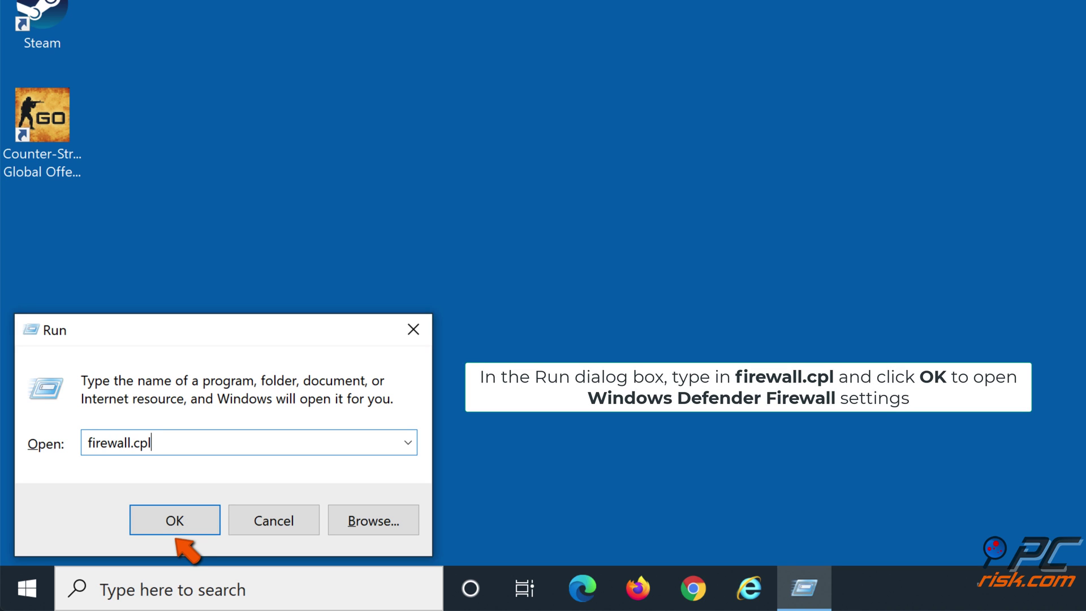
left_click(173, 526)
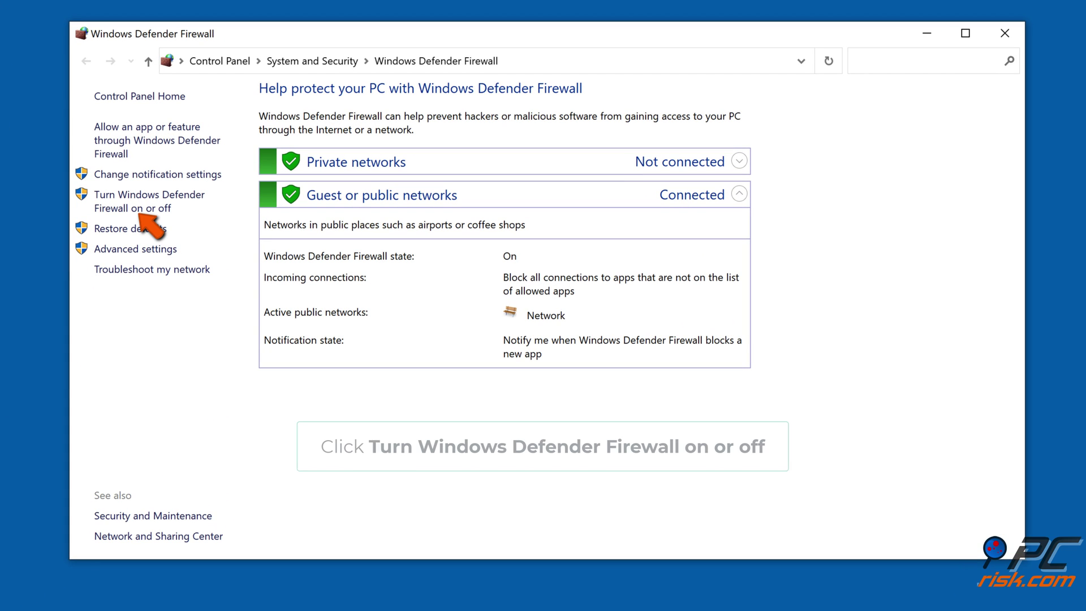
- Turn off Windows Defender Firewall for both private and public networks, and close the firewall window
left_click(149, 209)
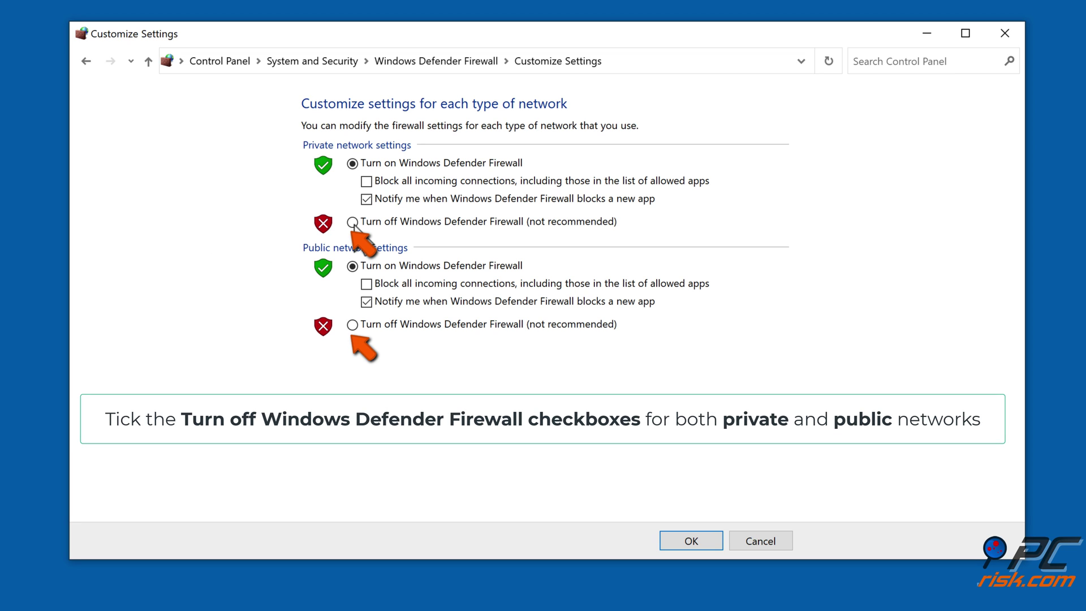
left_click(353, 222)
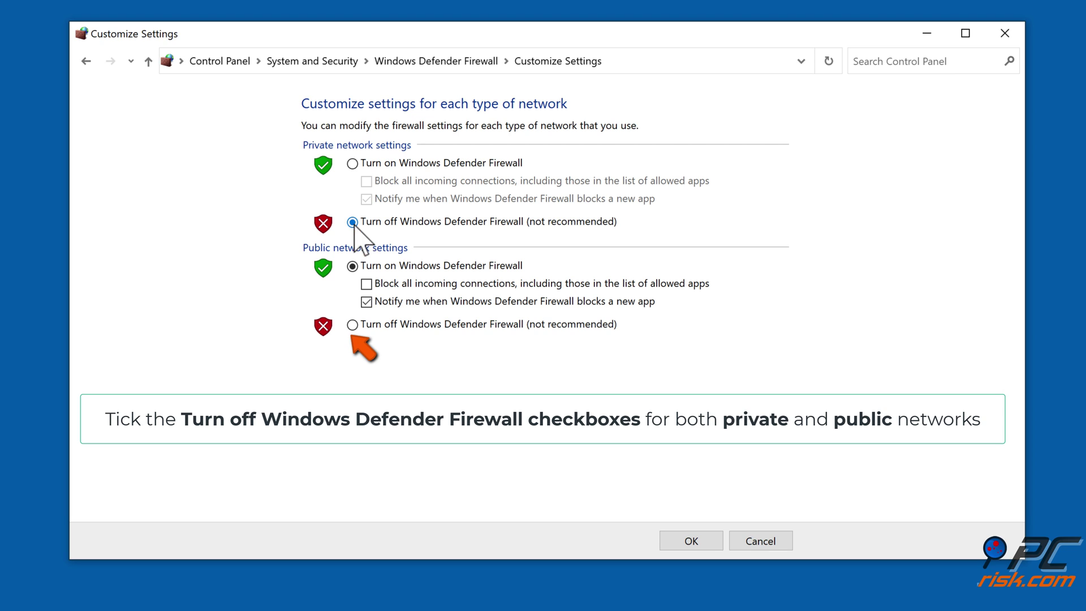
left_click(353, 325)
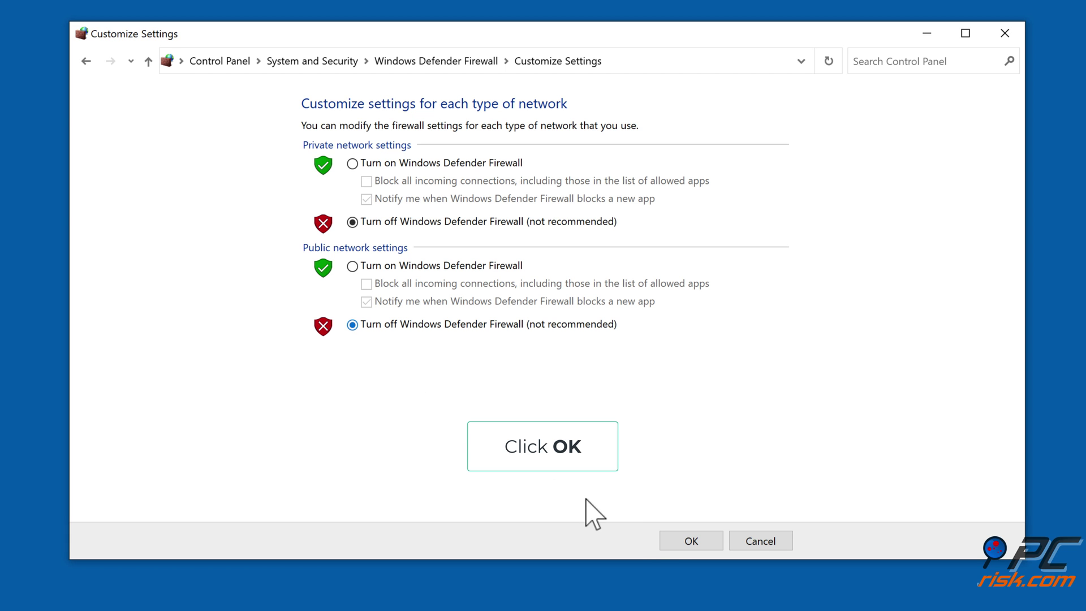
left_click(691, 543)
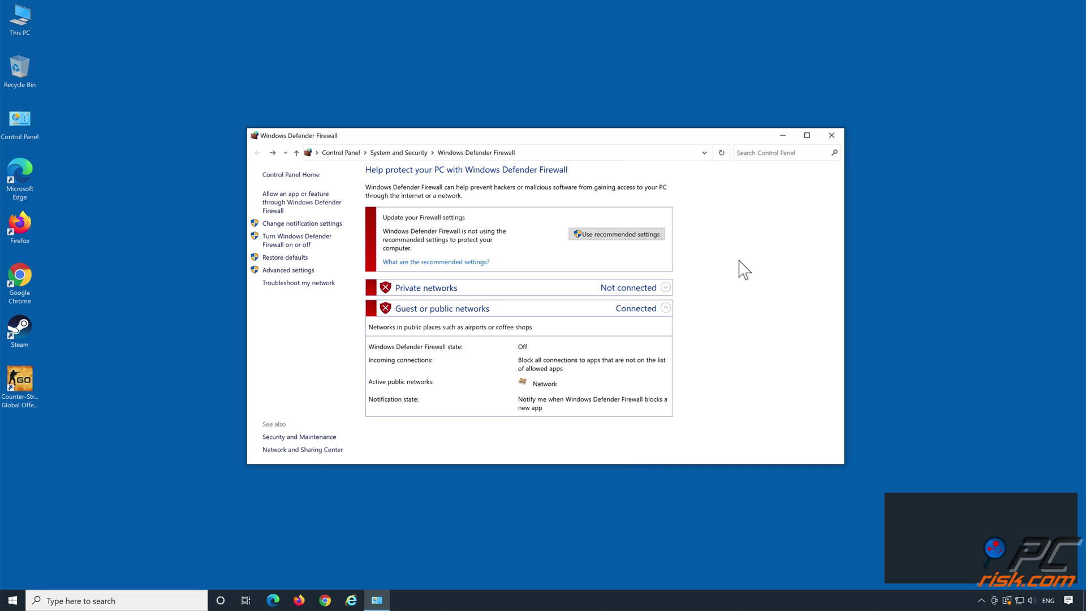
left_click(831, 136)
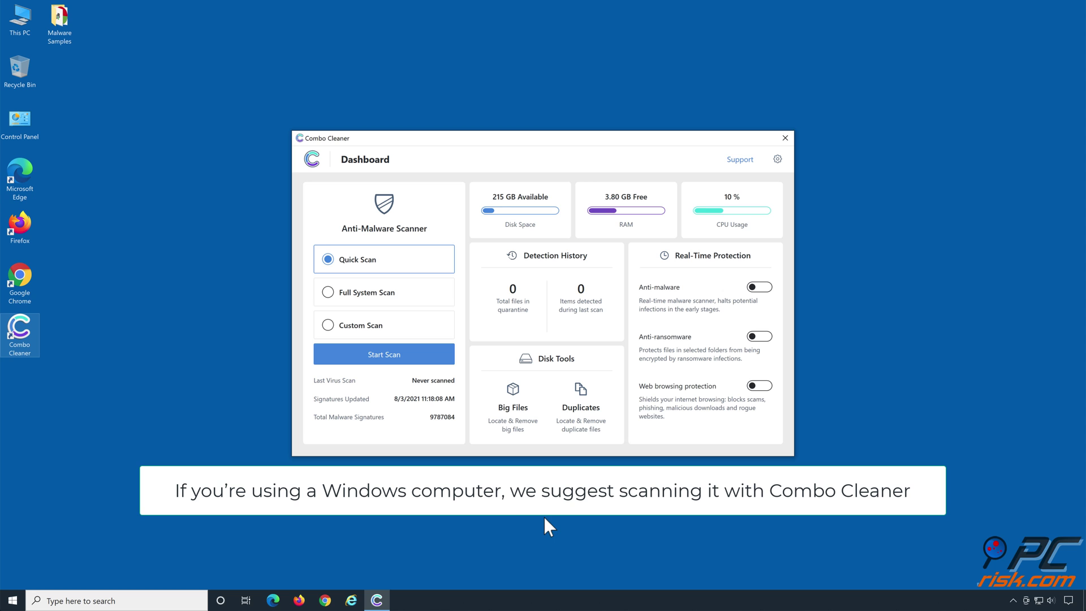
- Run a Quick Scan in Combo Cleaner and move the detected threats to quarantine
left_click(383, 362)
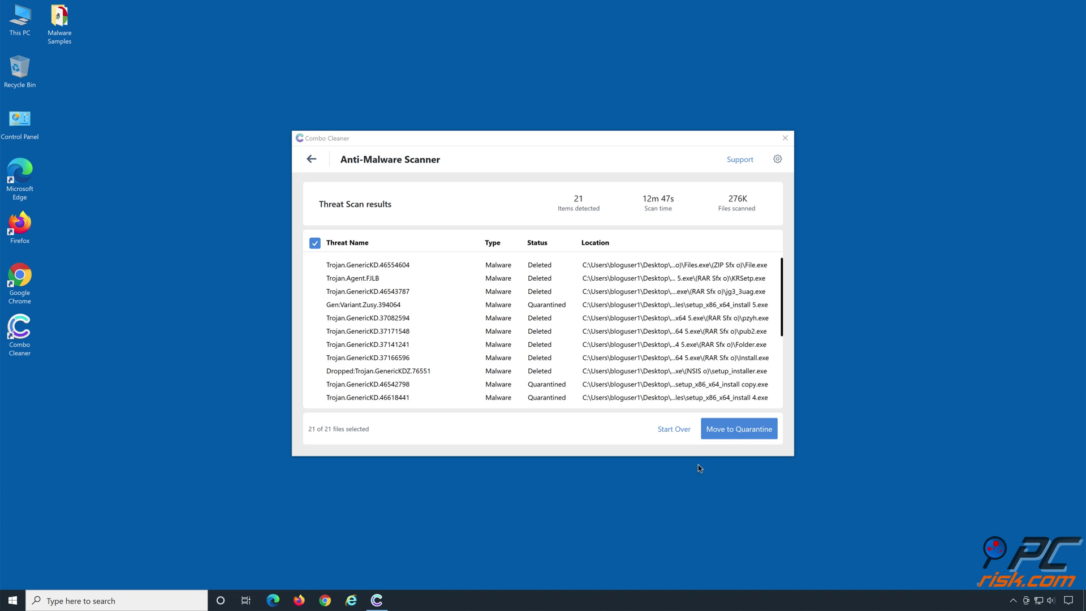
left_click(738, 433)
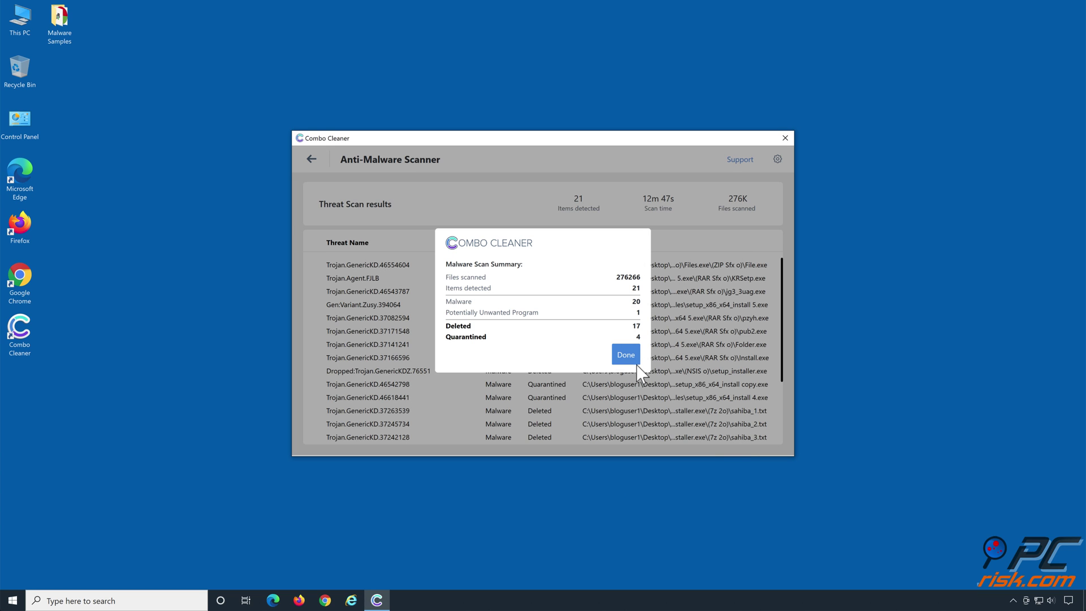
left_click(629, 362)
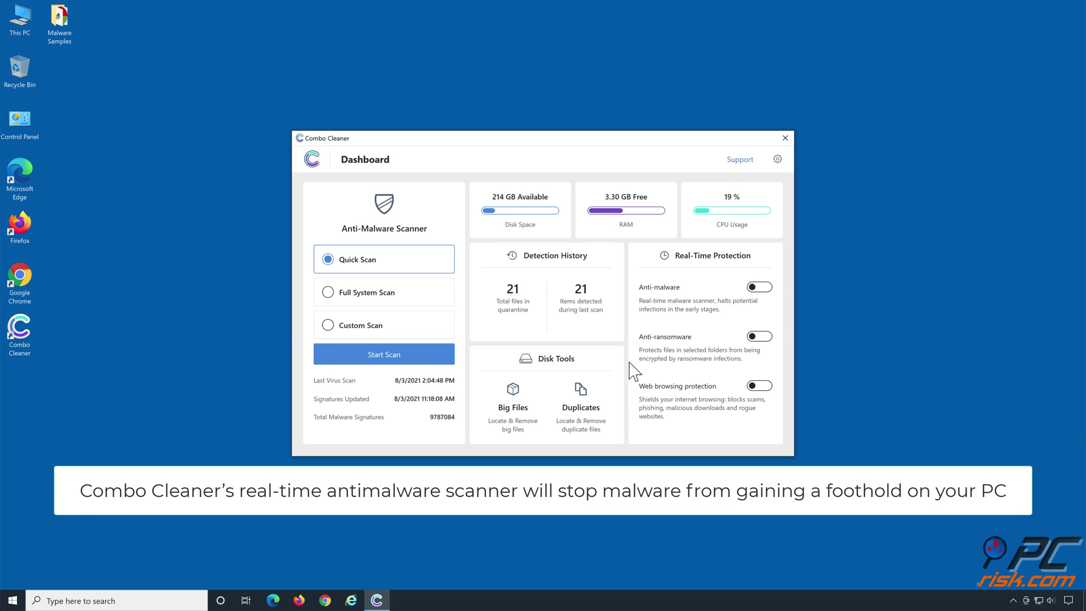
- Turn on real-time anti-malware and anti-ransomware protection, adding the Documents folder from Libraries as a protected folder
left_click(758, 290)
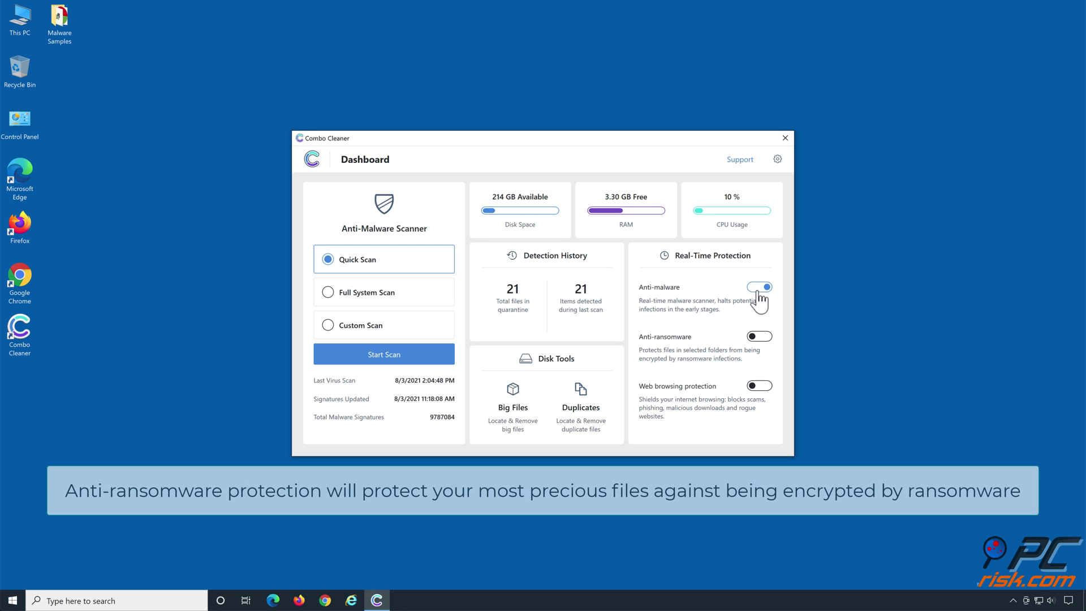
left_click(758, 339)
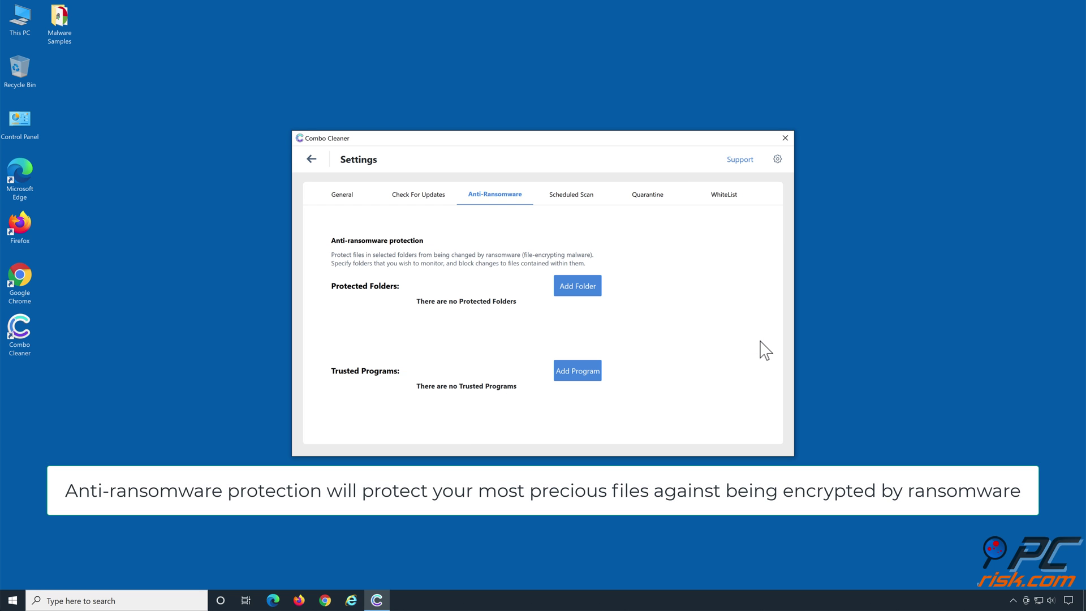
left_click(576, 294)
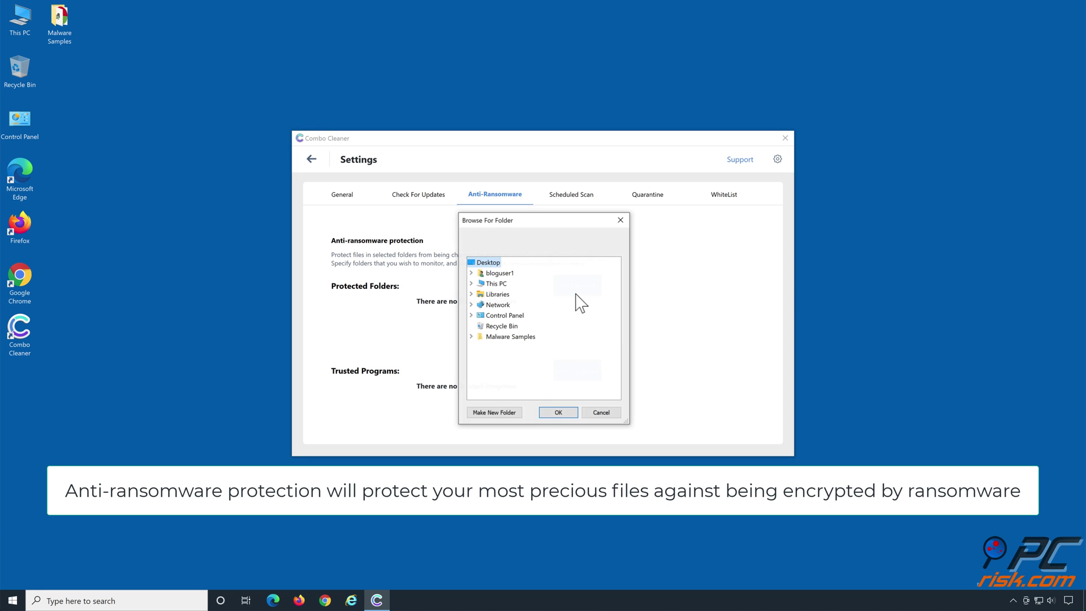
left_click(471, 294)
left_click(512, 315)
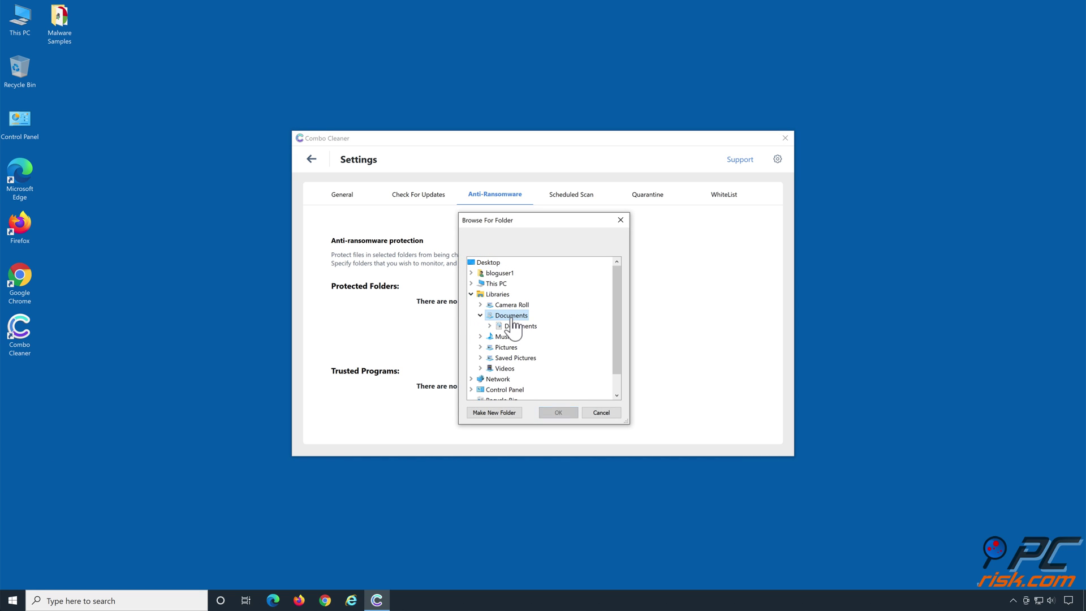
key("Down")
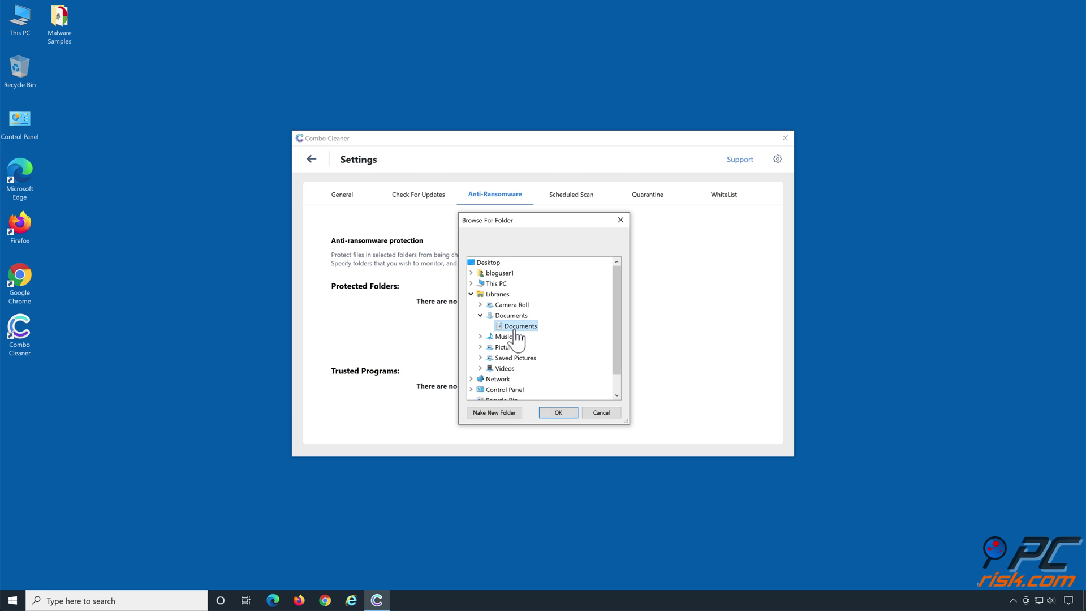
left_click(558, 414)
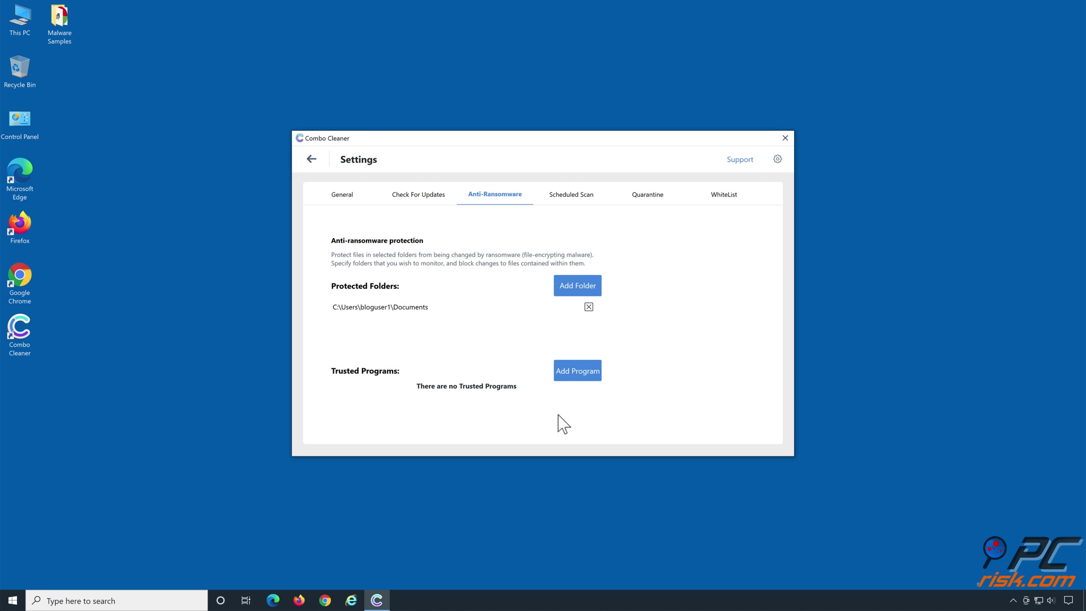
- Return to the dashboard and turn on web browsing protection
left_click(311, 160)
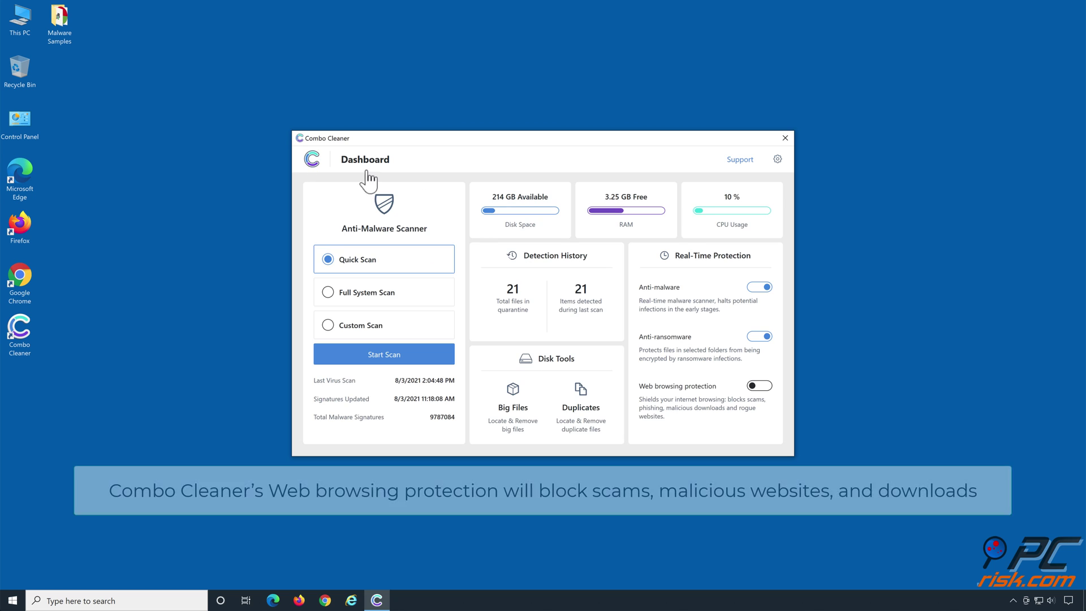
left_click(760, 386)
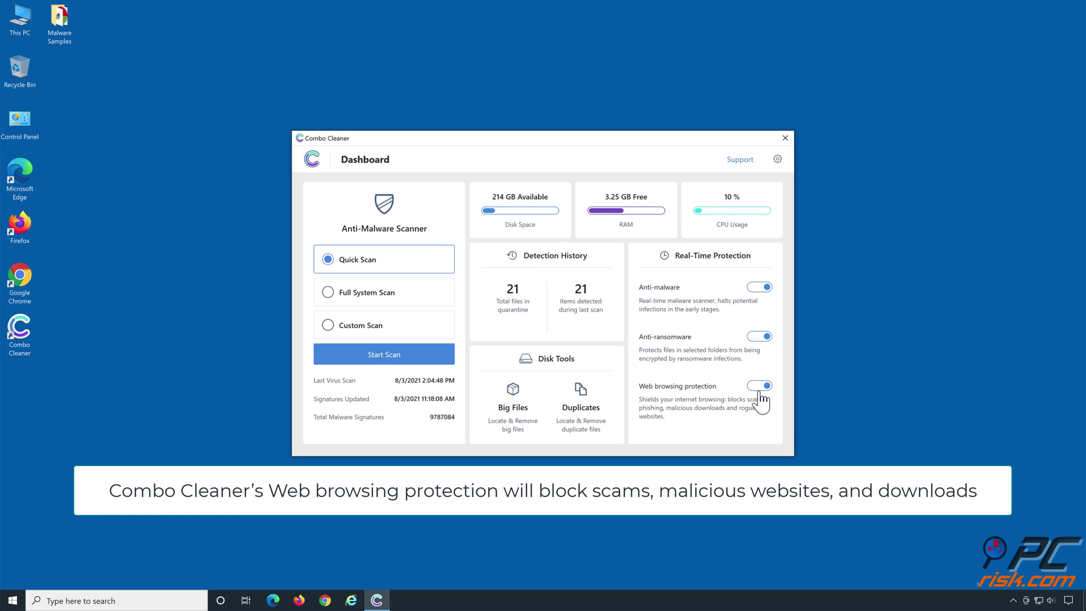